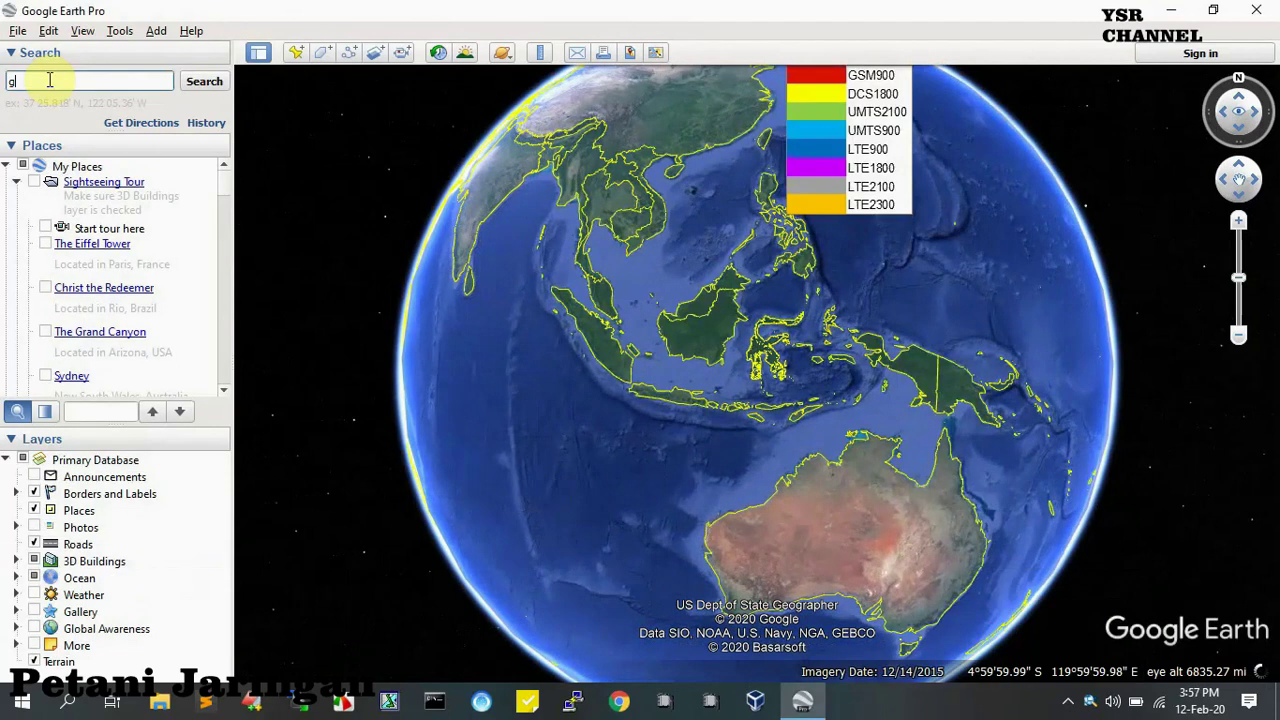
Search for the location at coordinates -5.49774, 120.10434
key(BackSpace)
key(BackSpace)
text(-5)
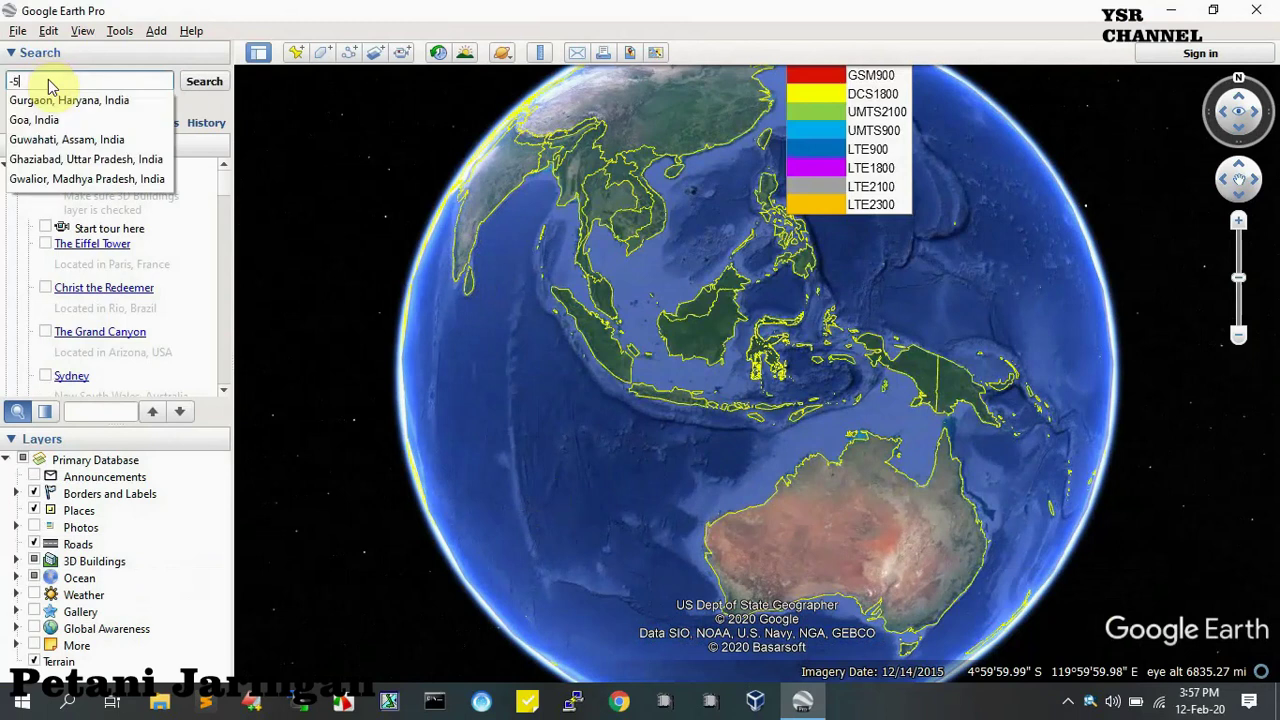
text(49)
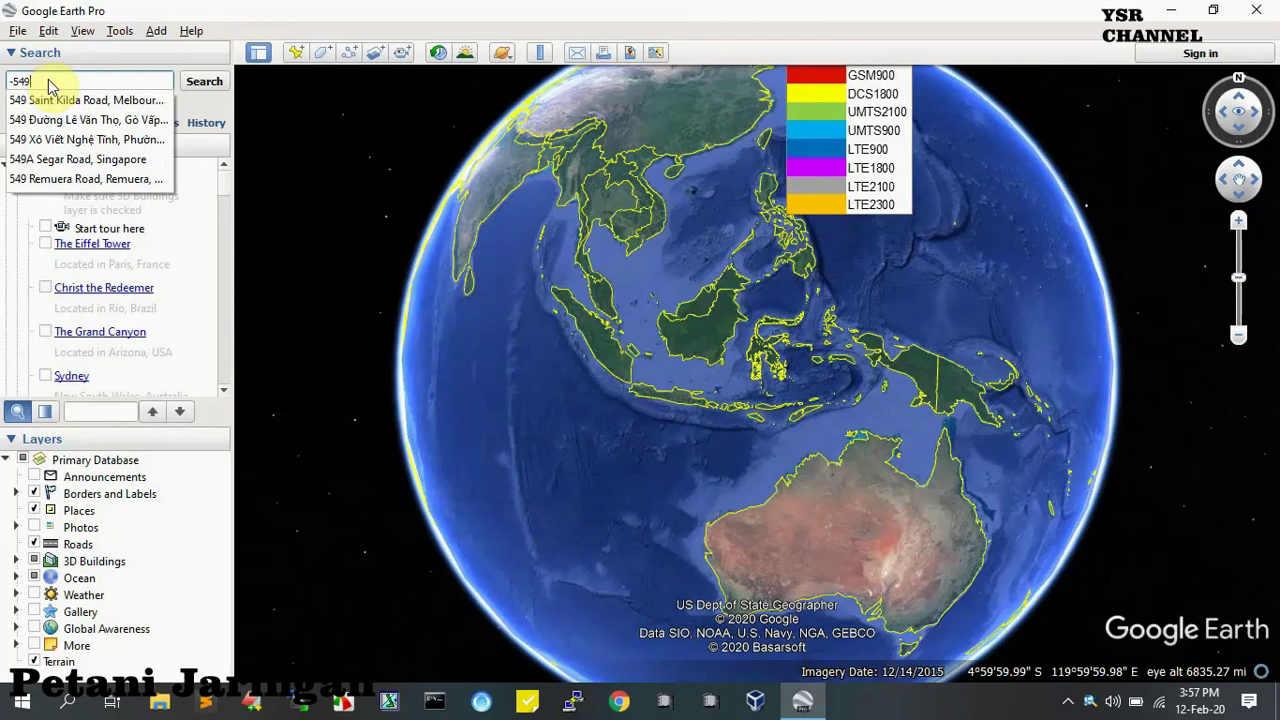
text(774)
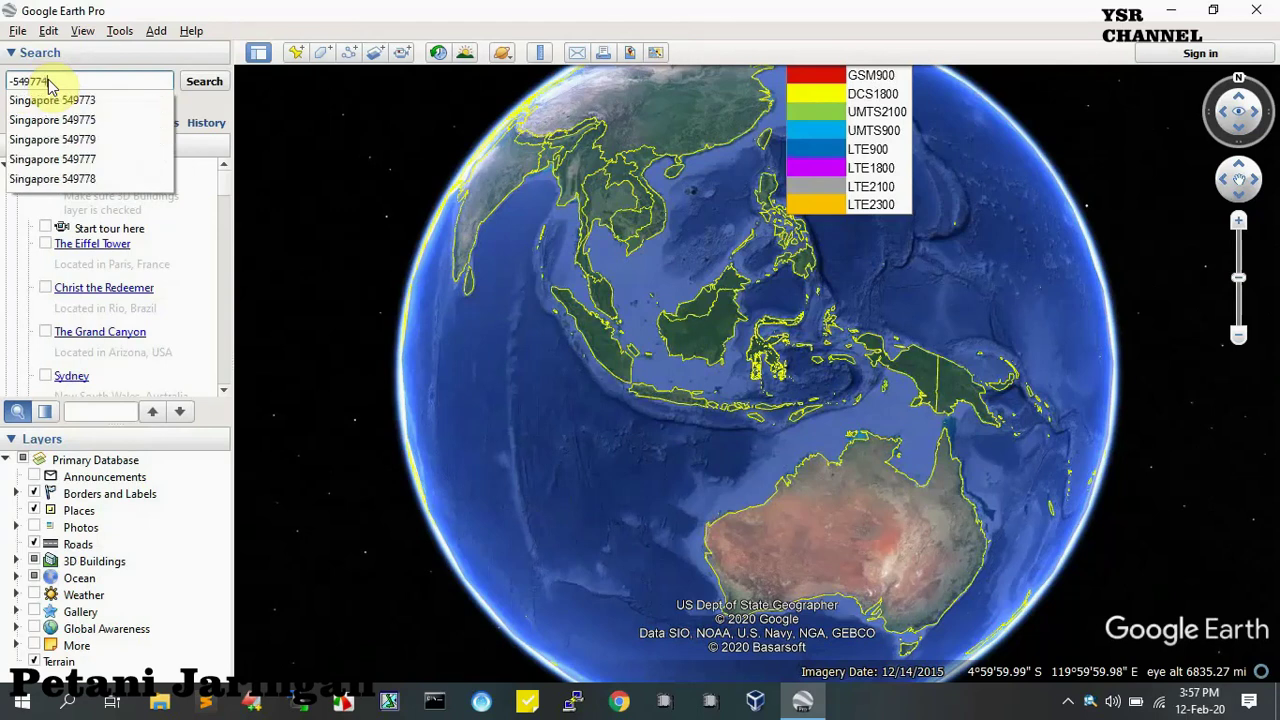
text(, 120,)
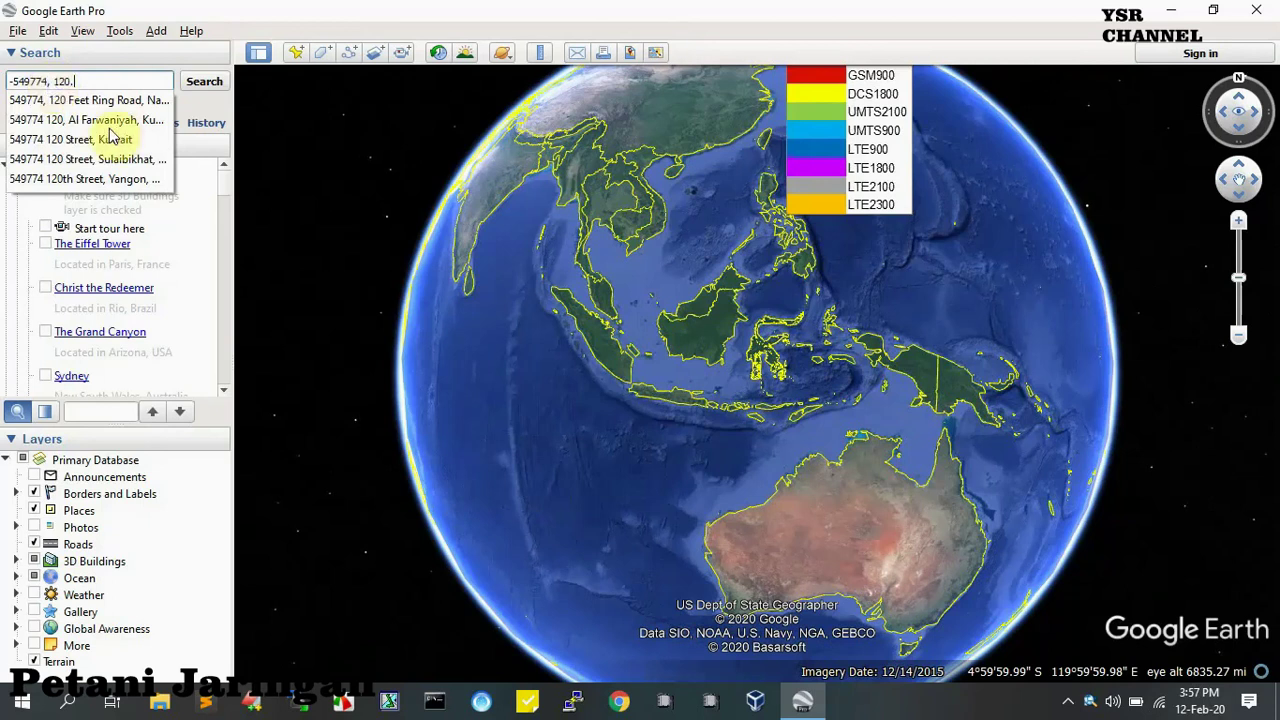
text(10434)
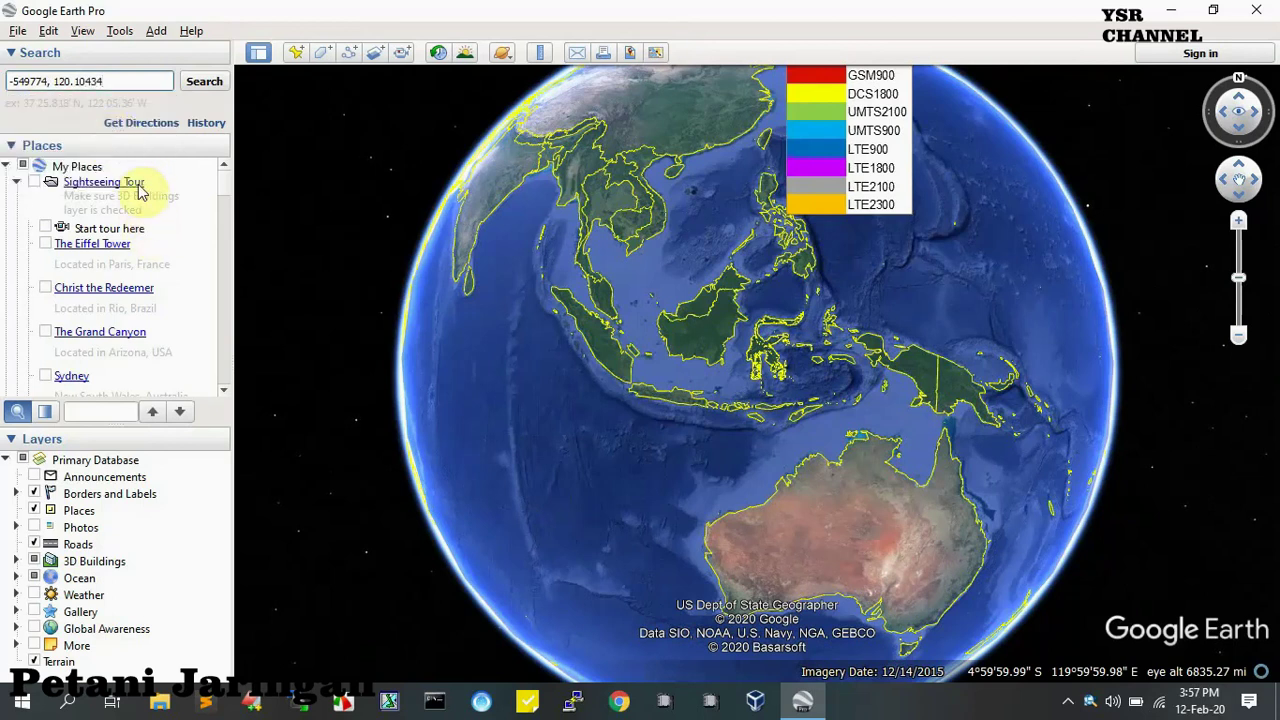
click(197, 88)
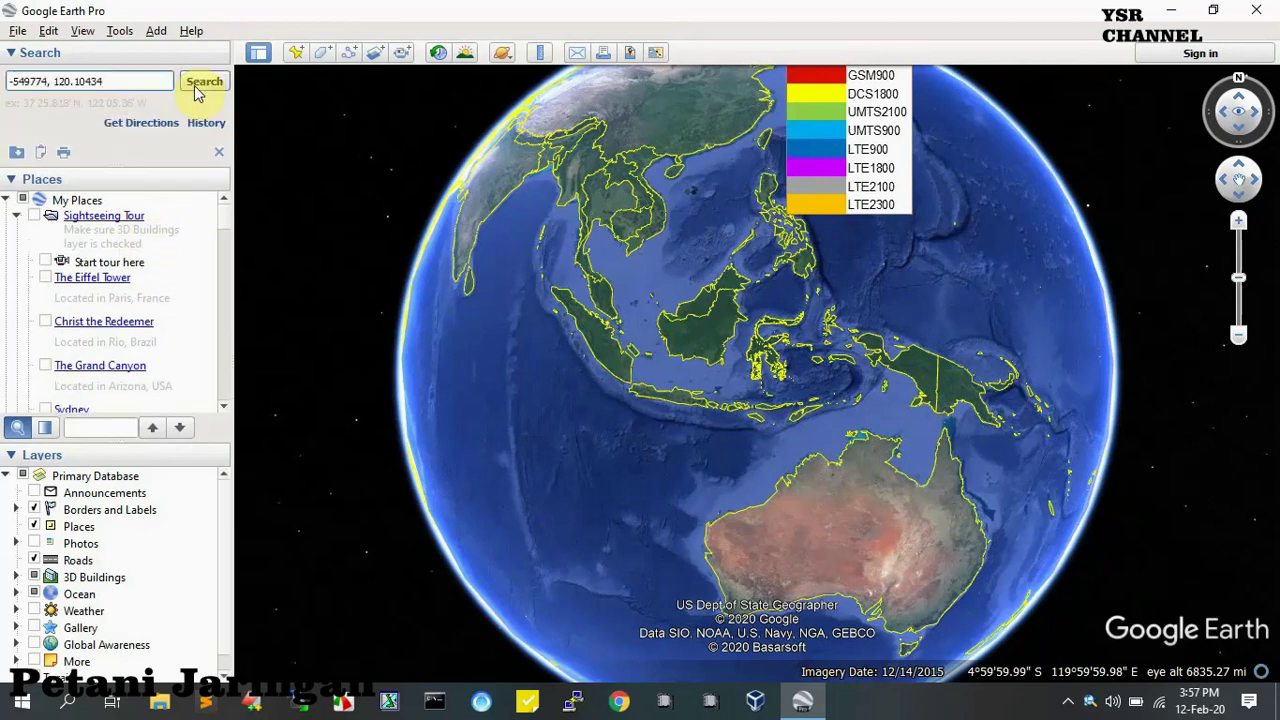
text(.)
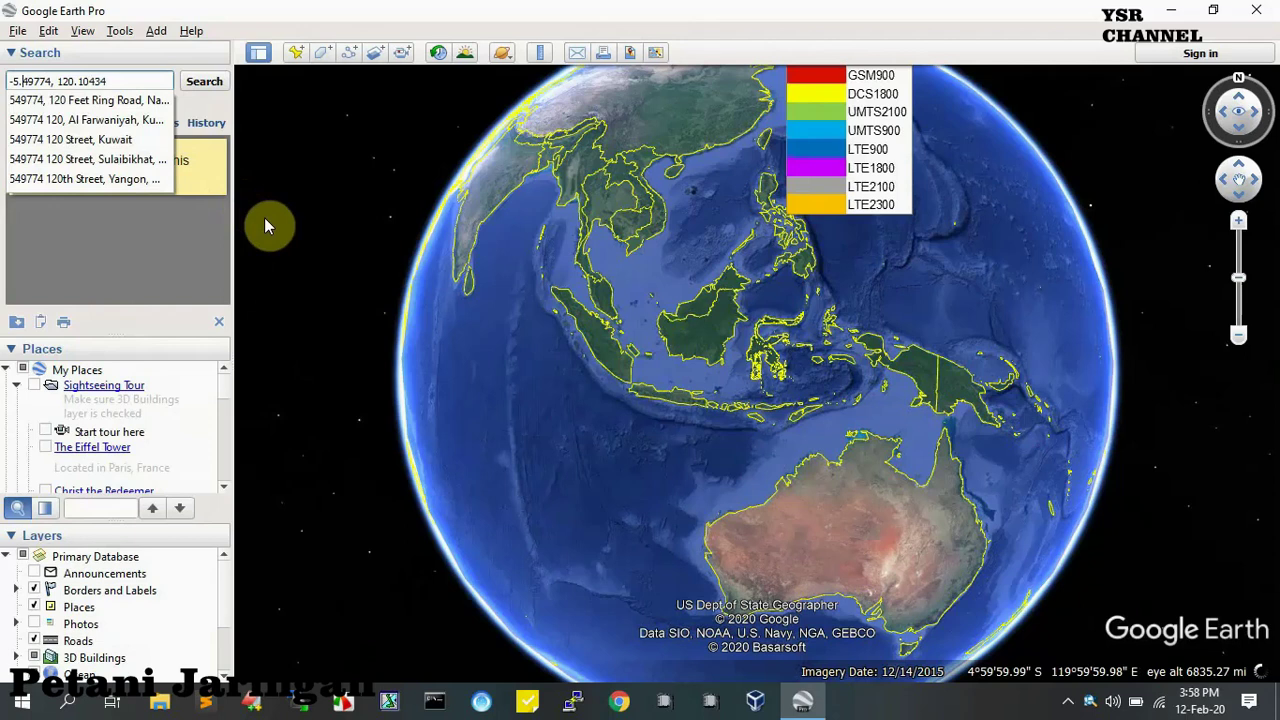
key(Return)
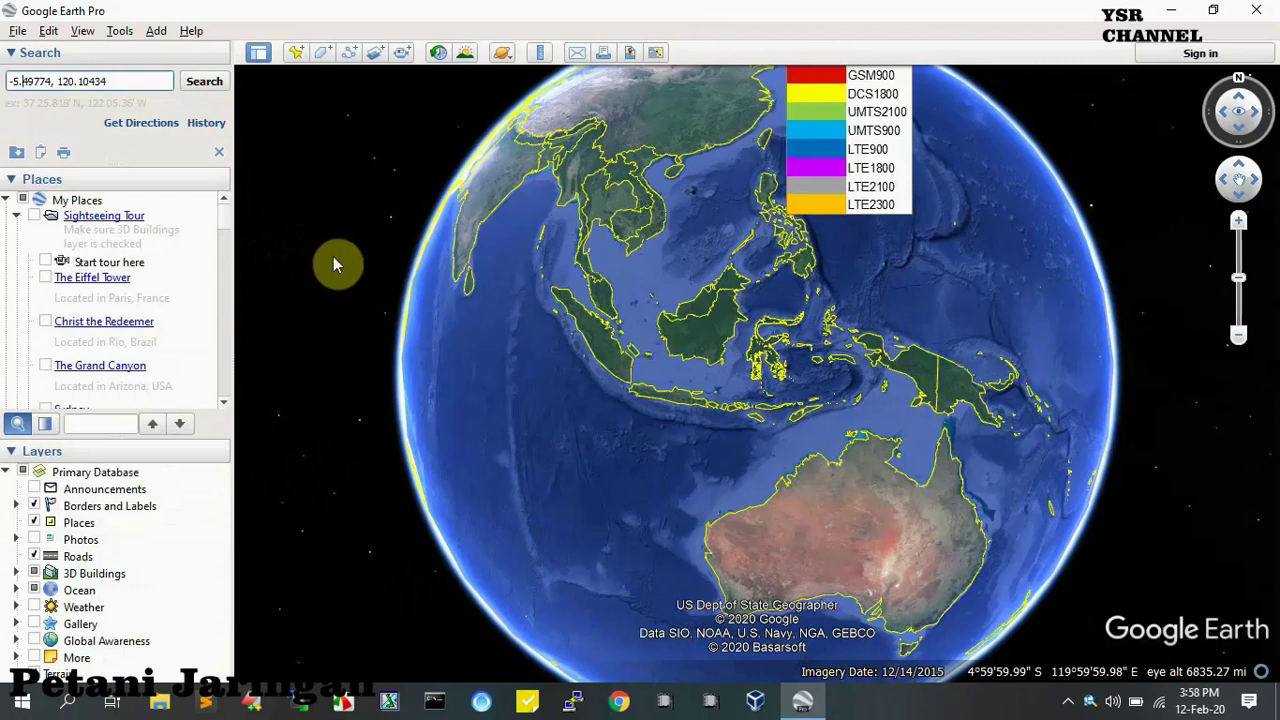
key(Return)
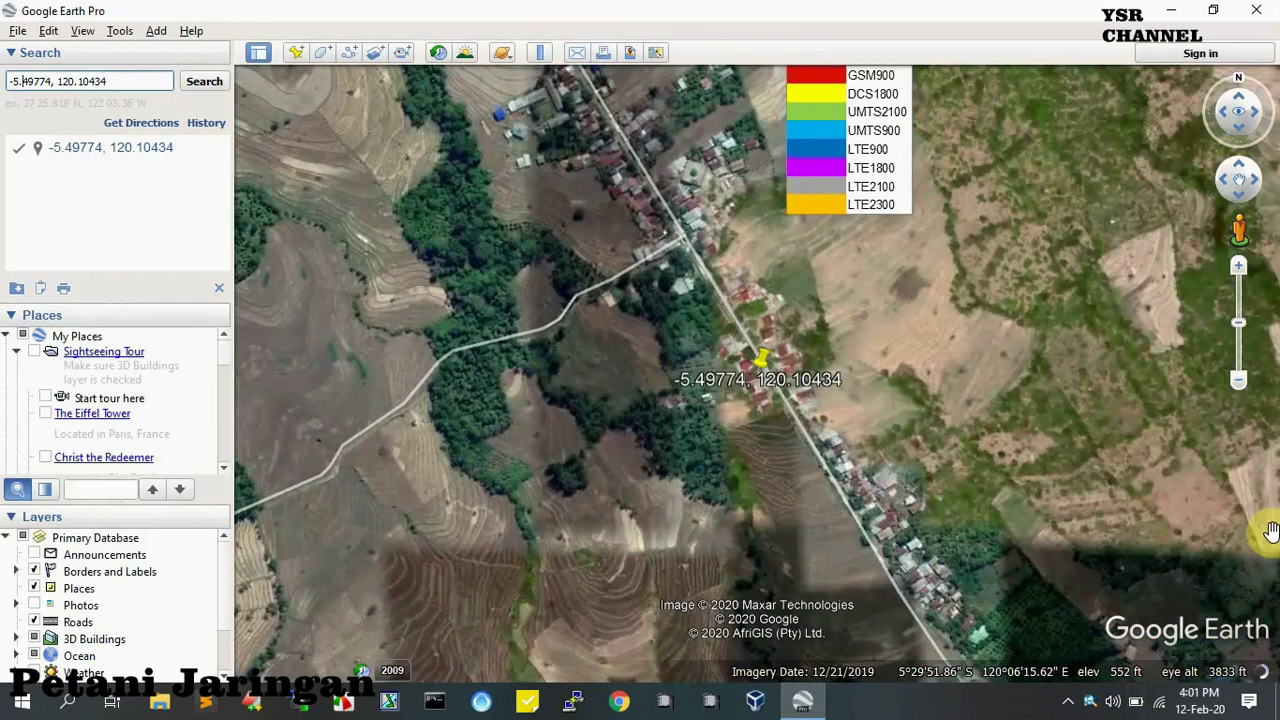
Examine the area southeast of the searched coordinates for the nearest network site
drag(1053, 160, 922, 157)
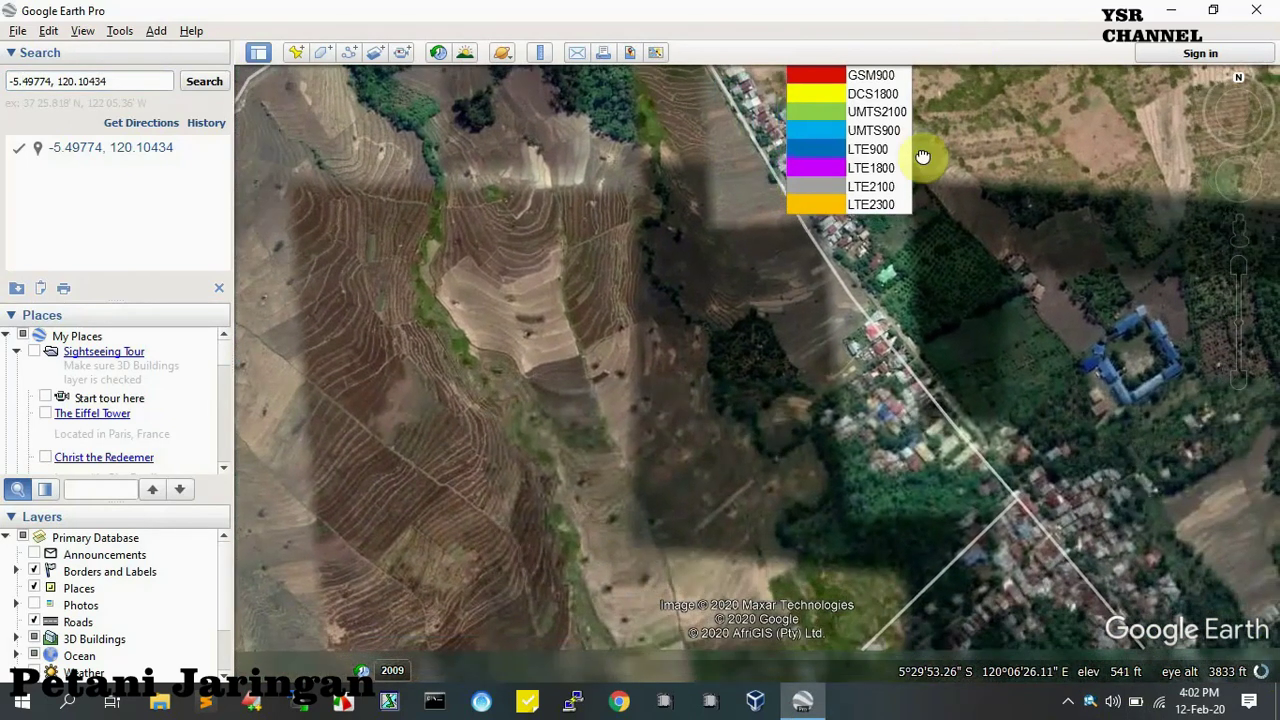
click(1241, 388)
click(1241, 388)
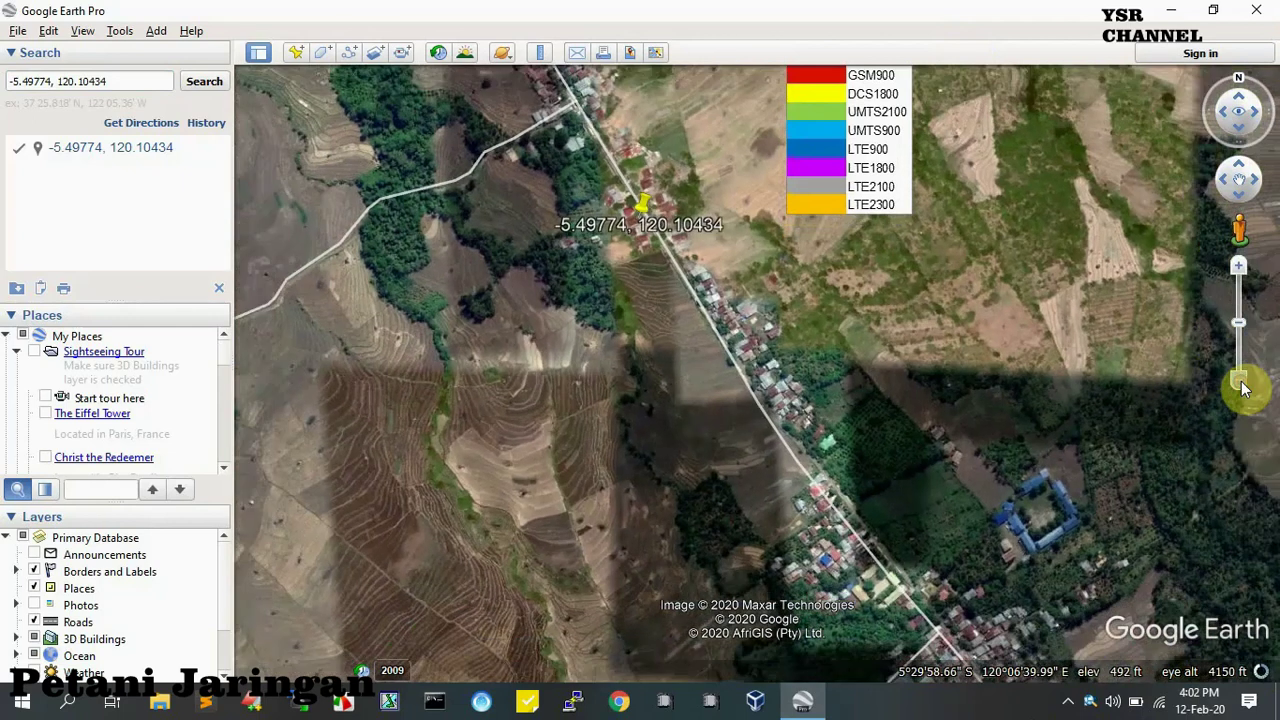
click(1241, 388)
click(1241, 388)
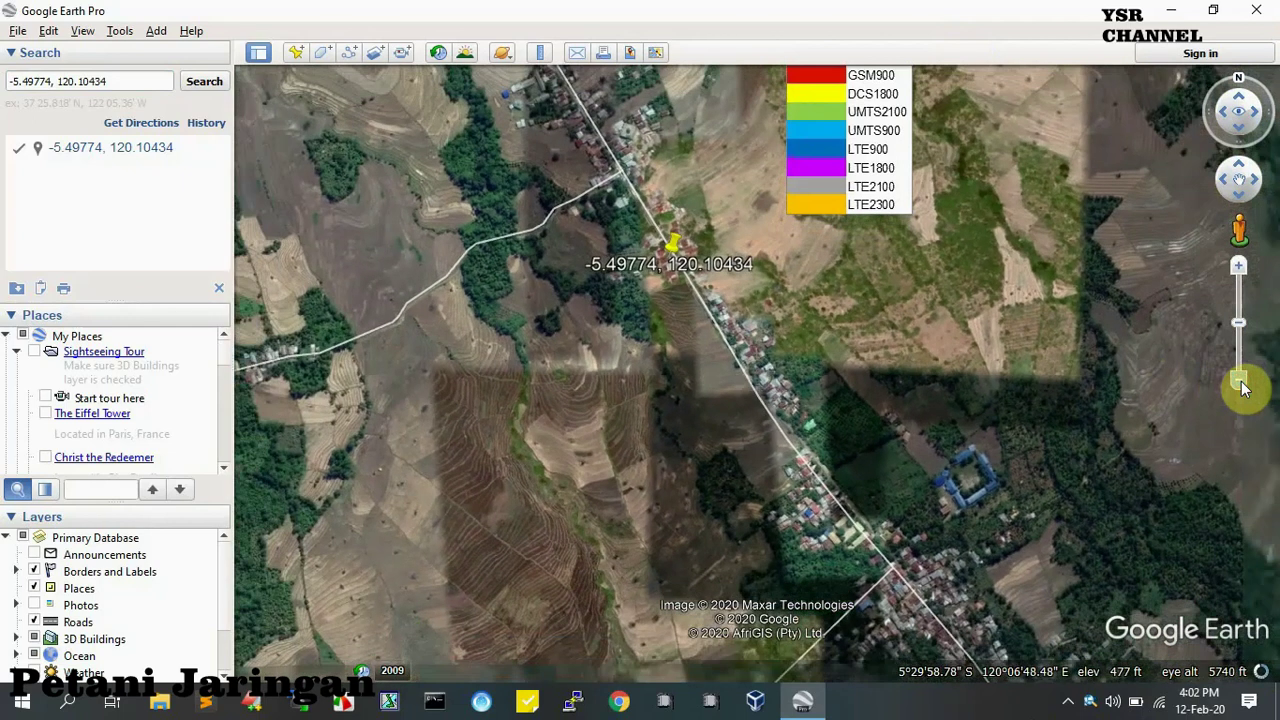
click(1241, 388)
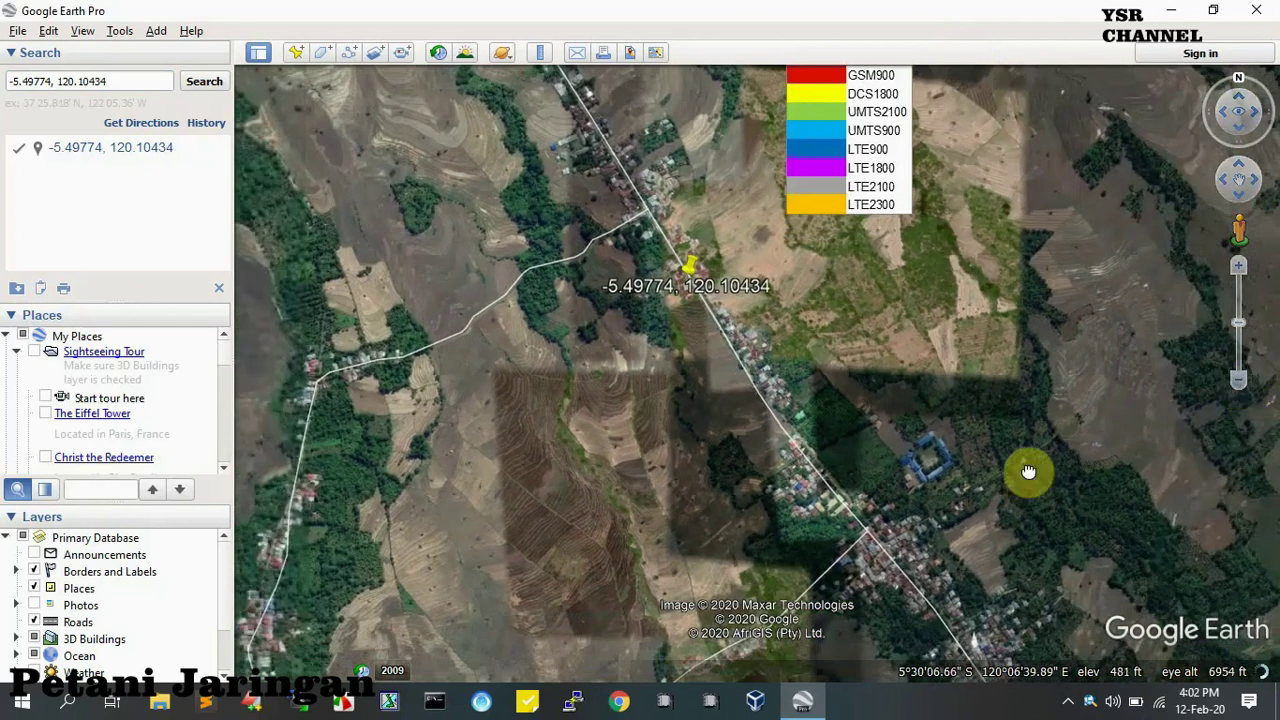
drag(1023, 471, 1042, 254)
drag(891, 517, 916, 341)
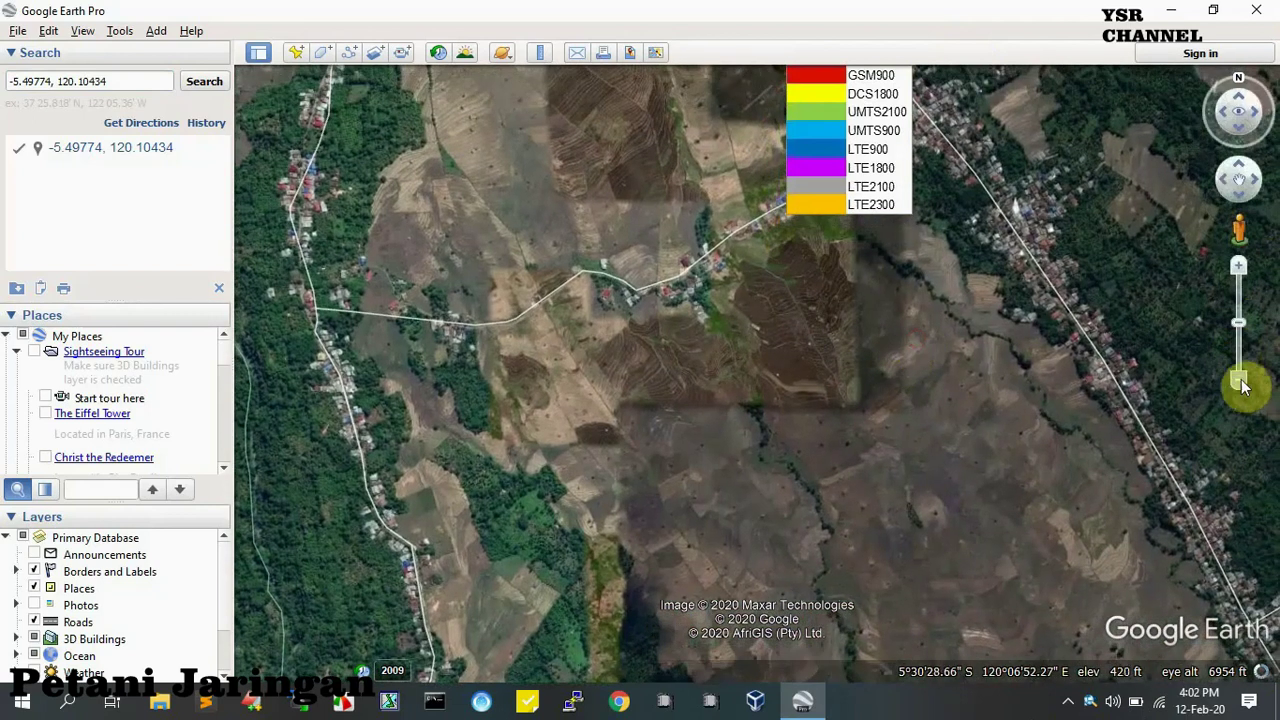
click(1240, 388)
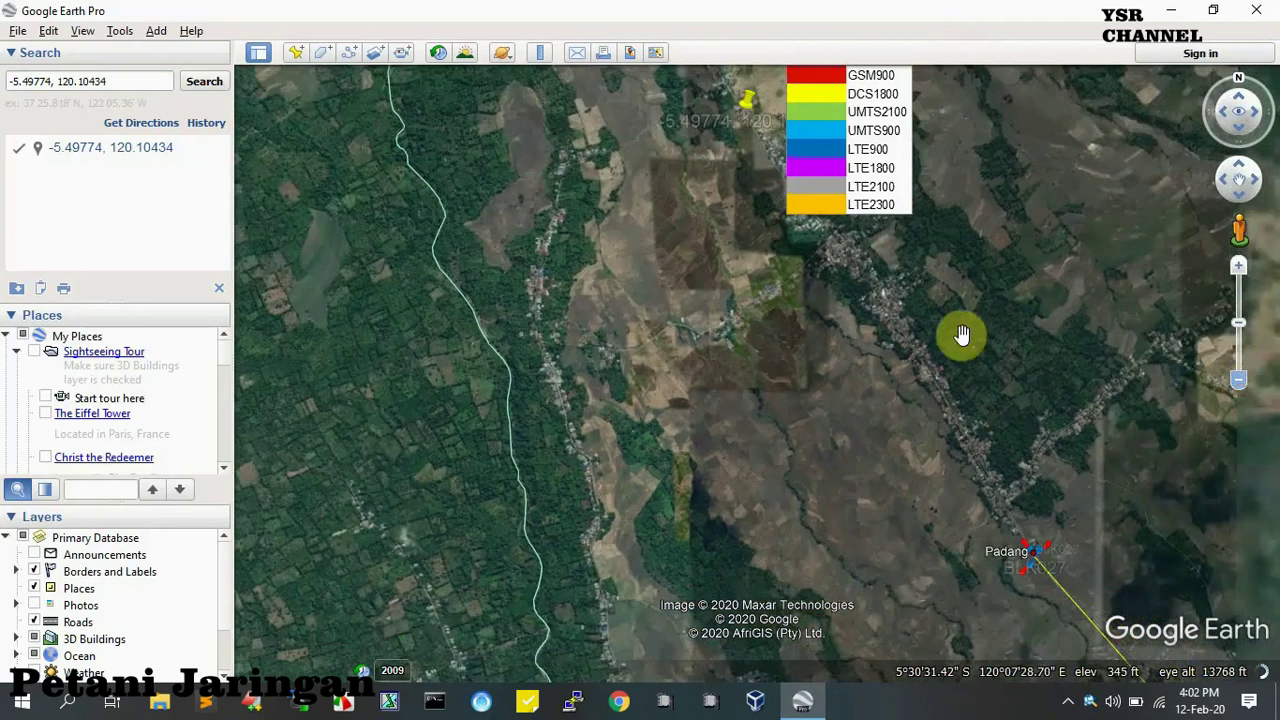
drag(960, 335, 846, 369)
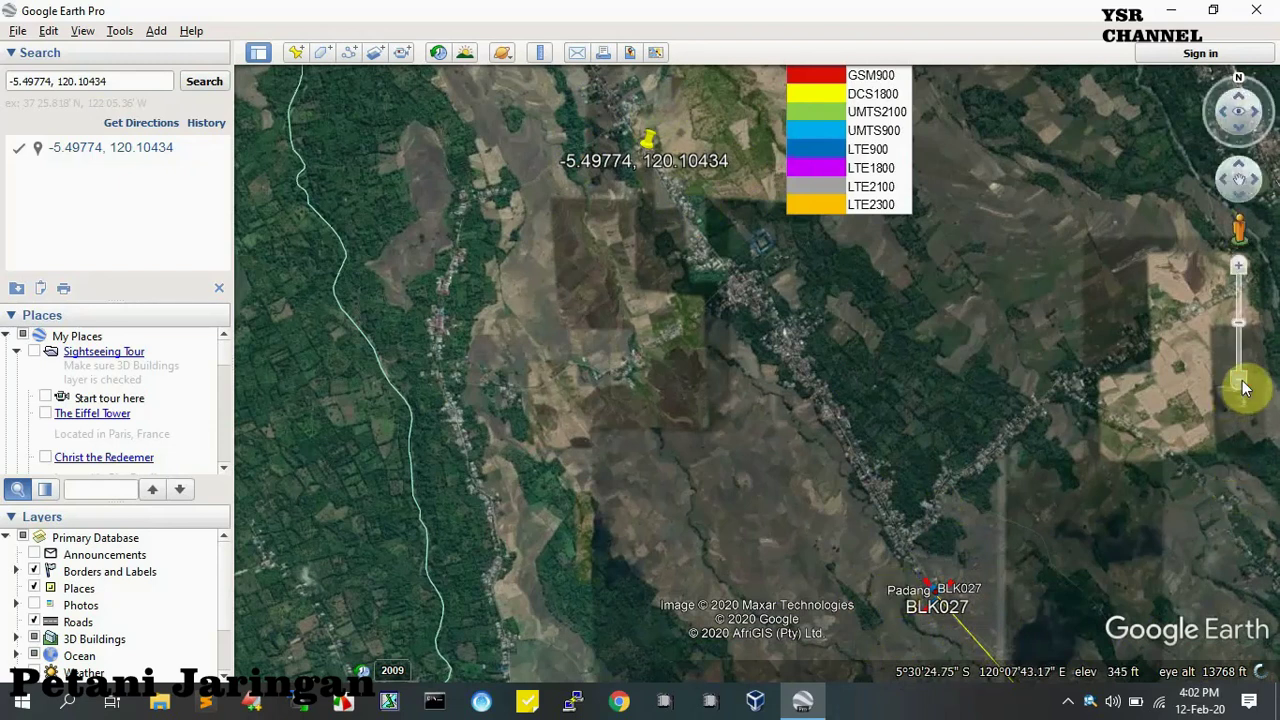
drag(1239, 380, 1243, 388)
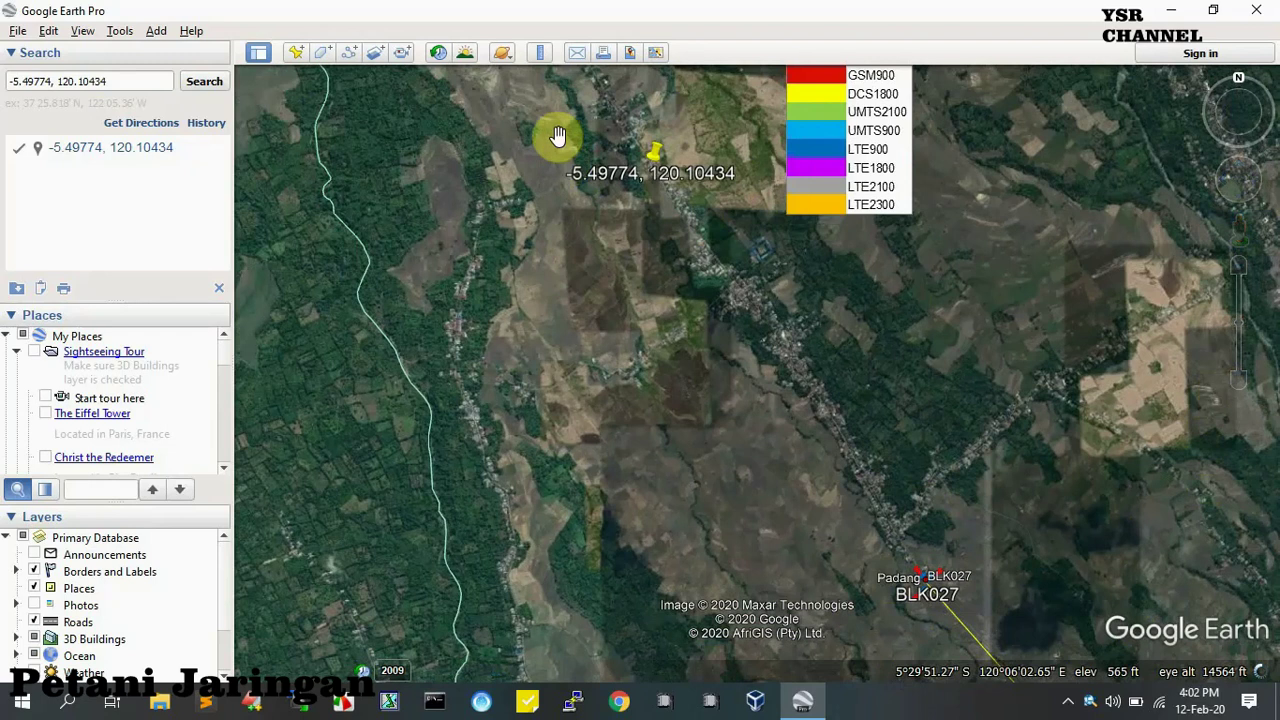
Open the Ruler for a line measurement in Kilometers and move its window away from the searched pin
click(539, 55)
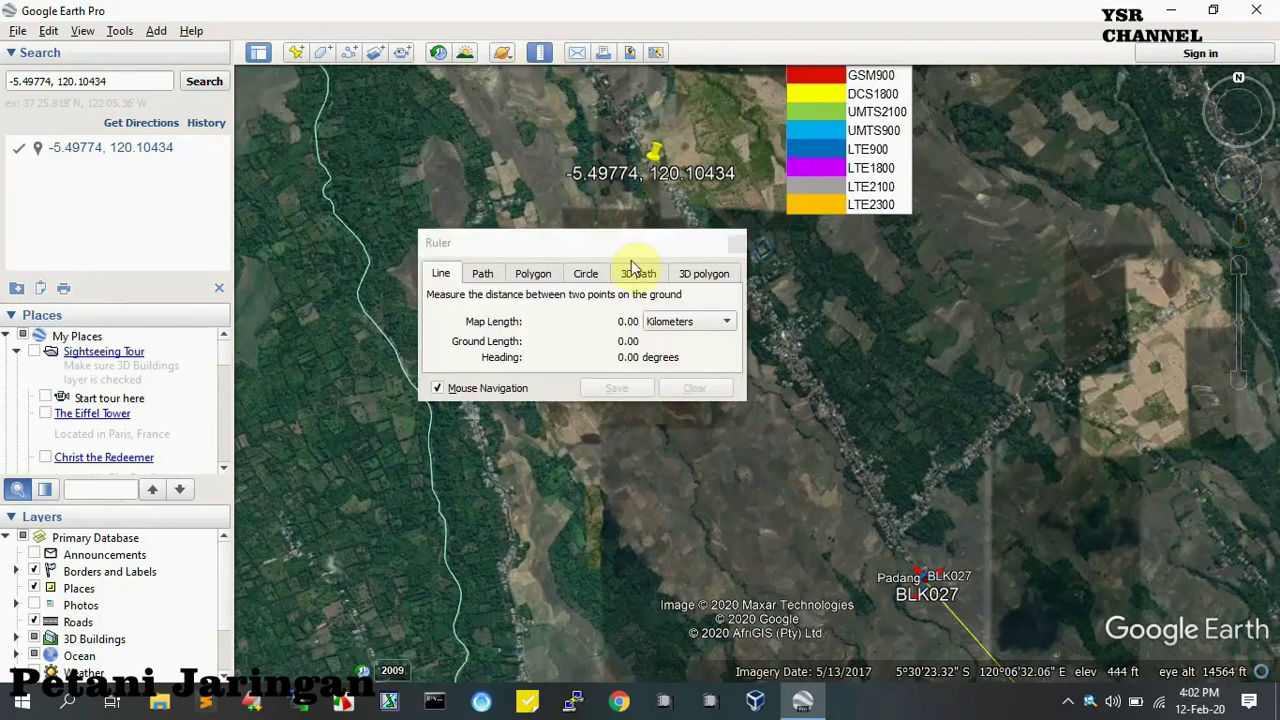
drag(634, 246, 357, 177)
click(455, 252)
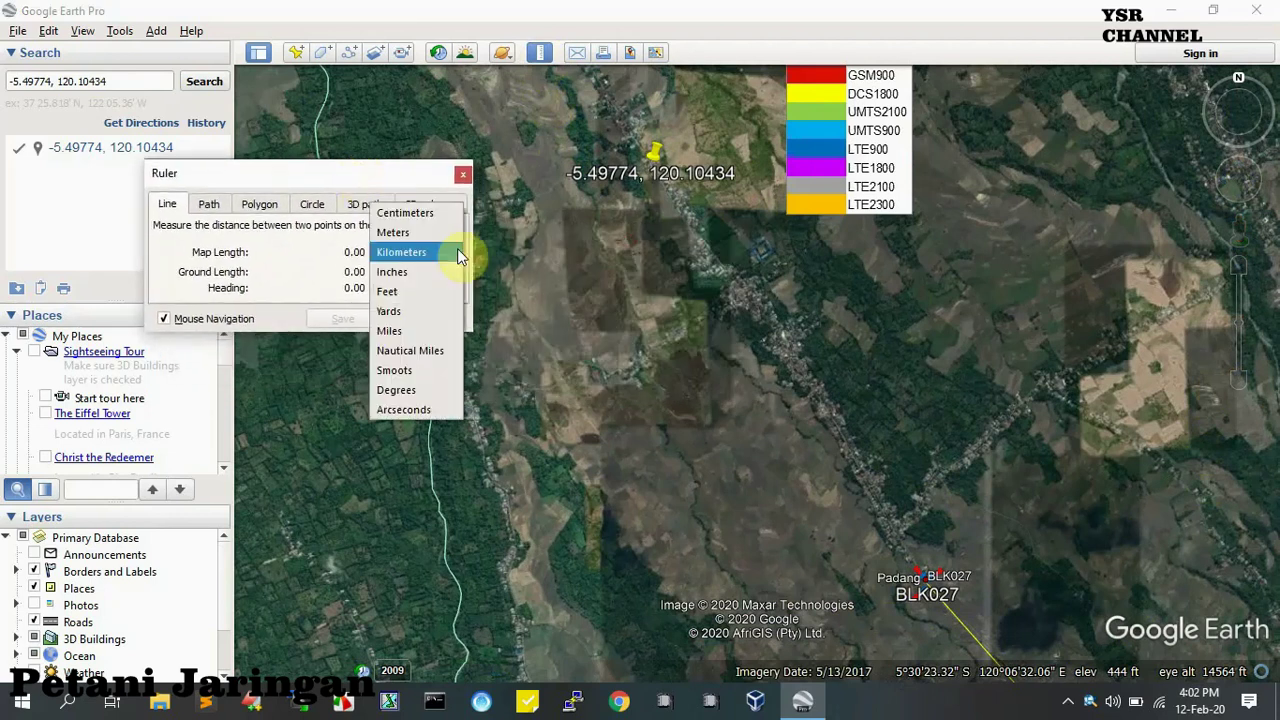
click(431, 252)
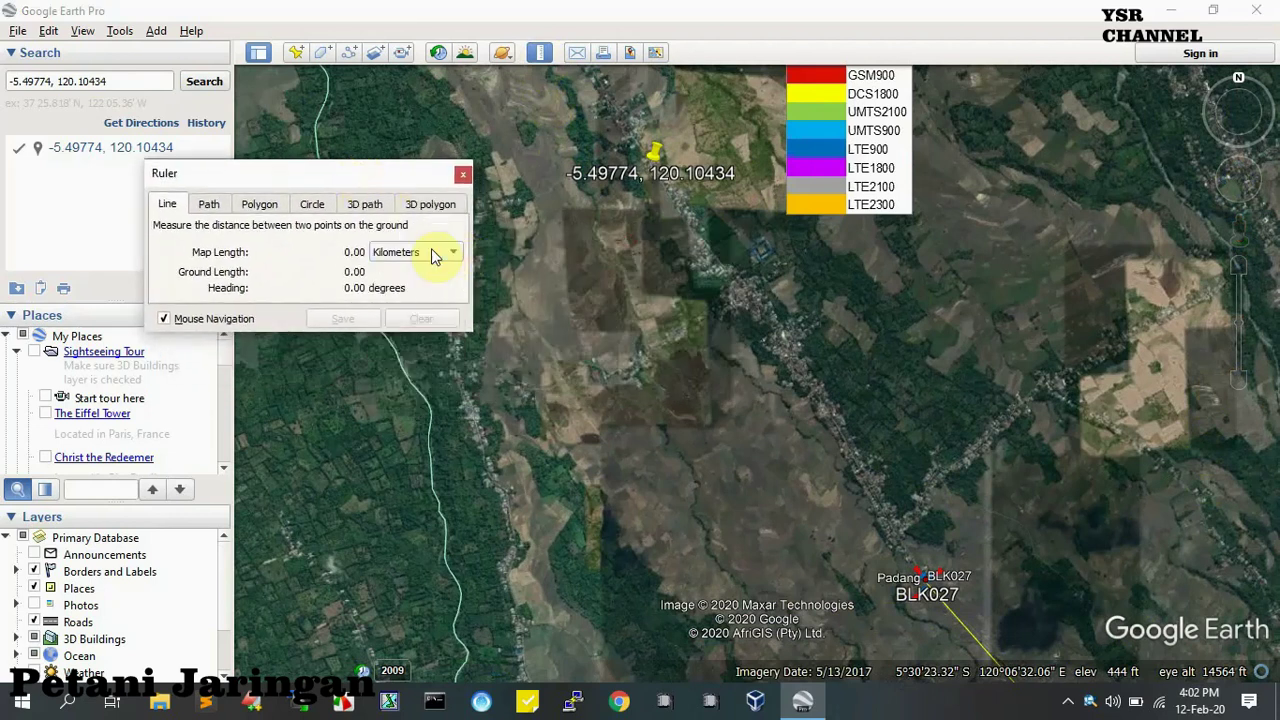
Start the ruler line exactly at the tip of the -5.49774, 120.10434 pin
mouse_move(1243, 272)
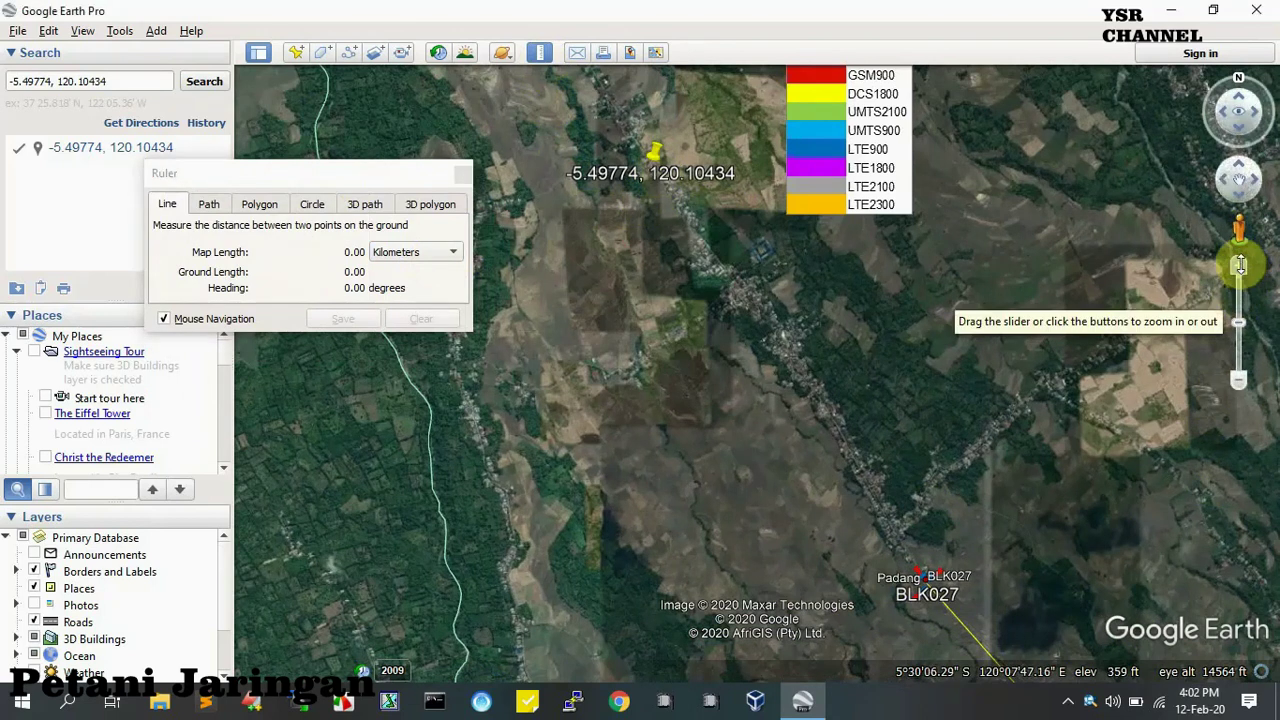
click(1243, 272)
drag(629, 223, 666, 423)
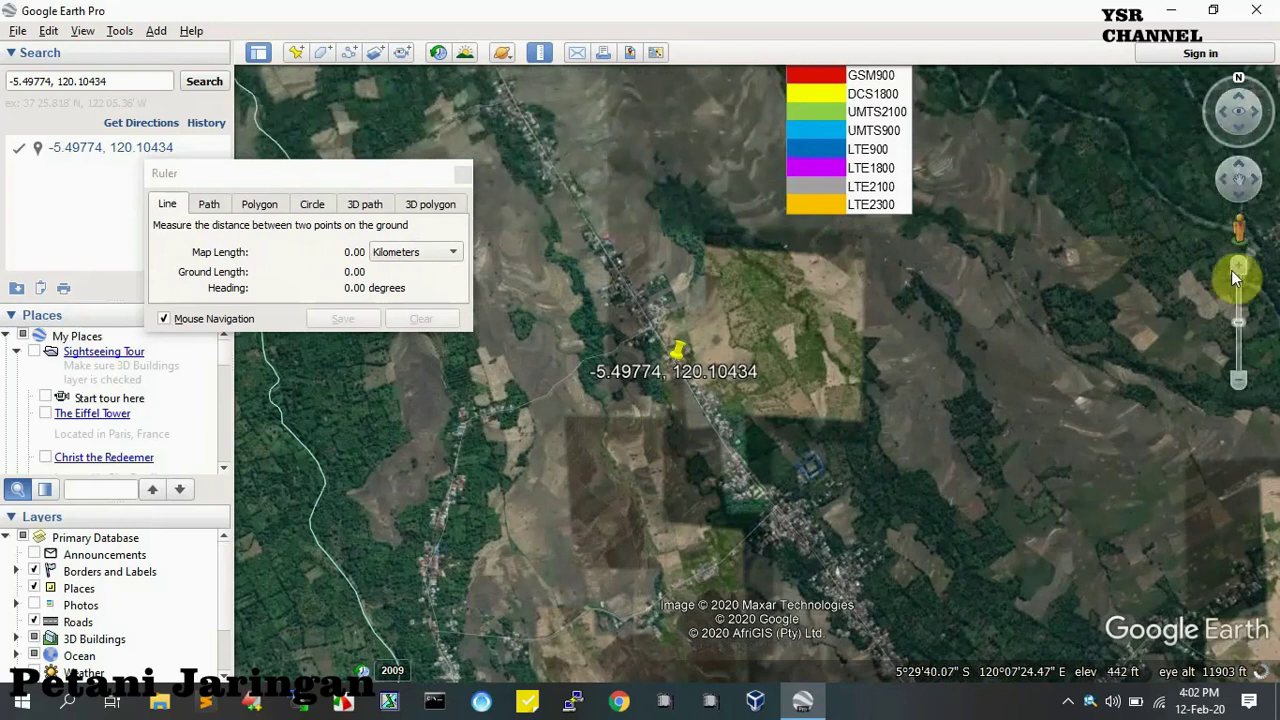
click(1238, 268)
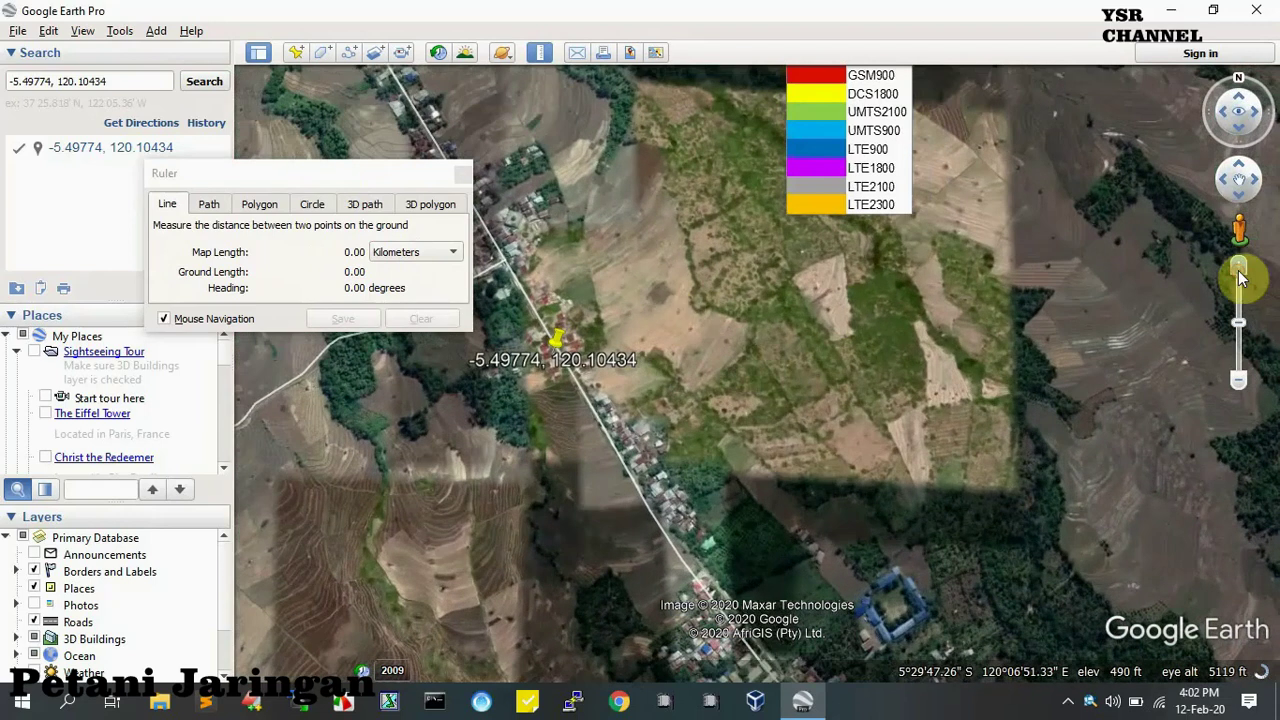
scroll(826, 360, up, 2)
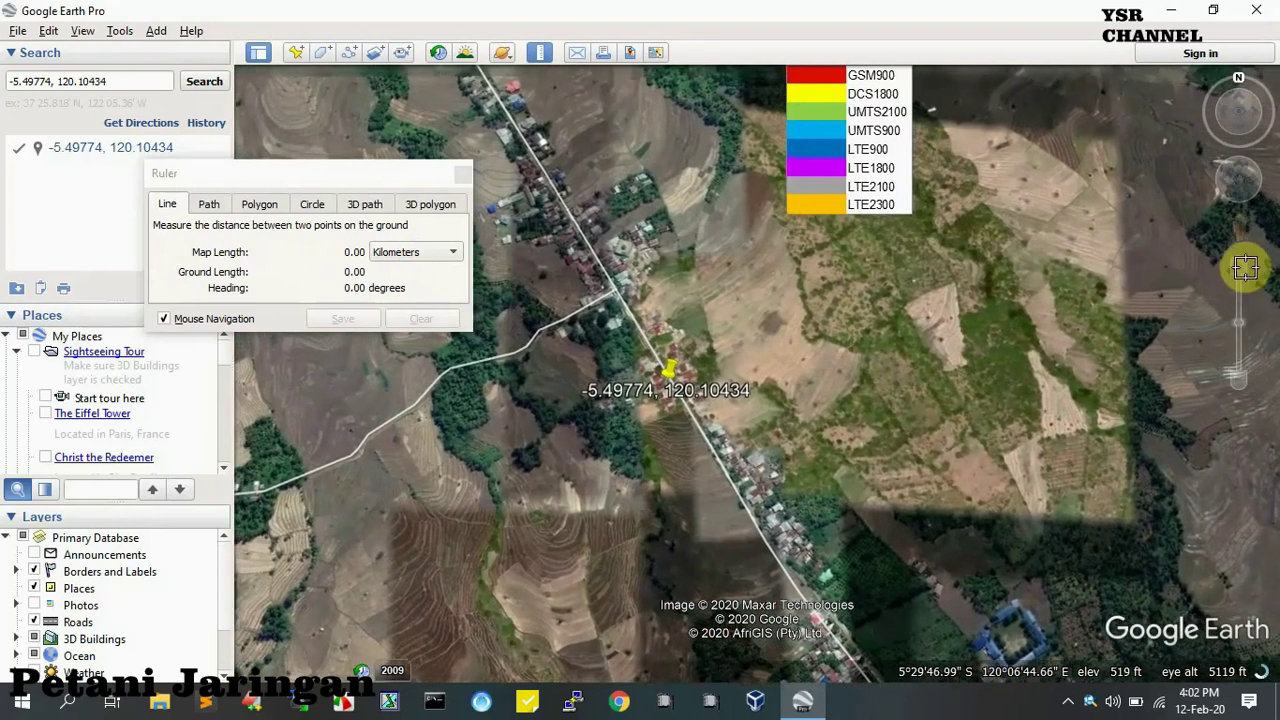
click(1240, 268)
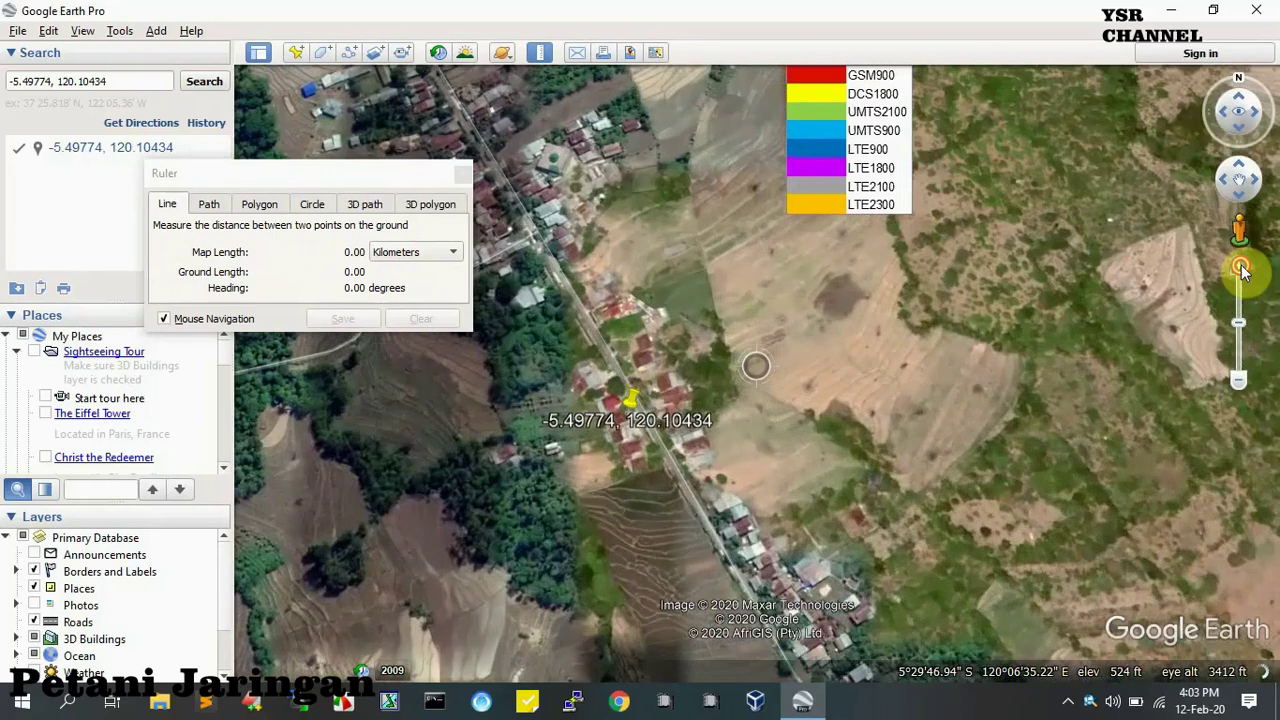
click(860, 451)
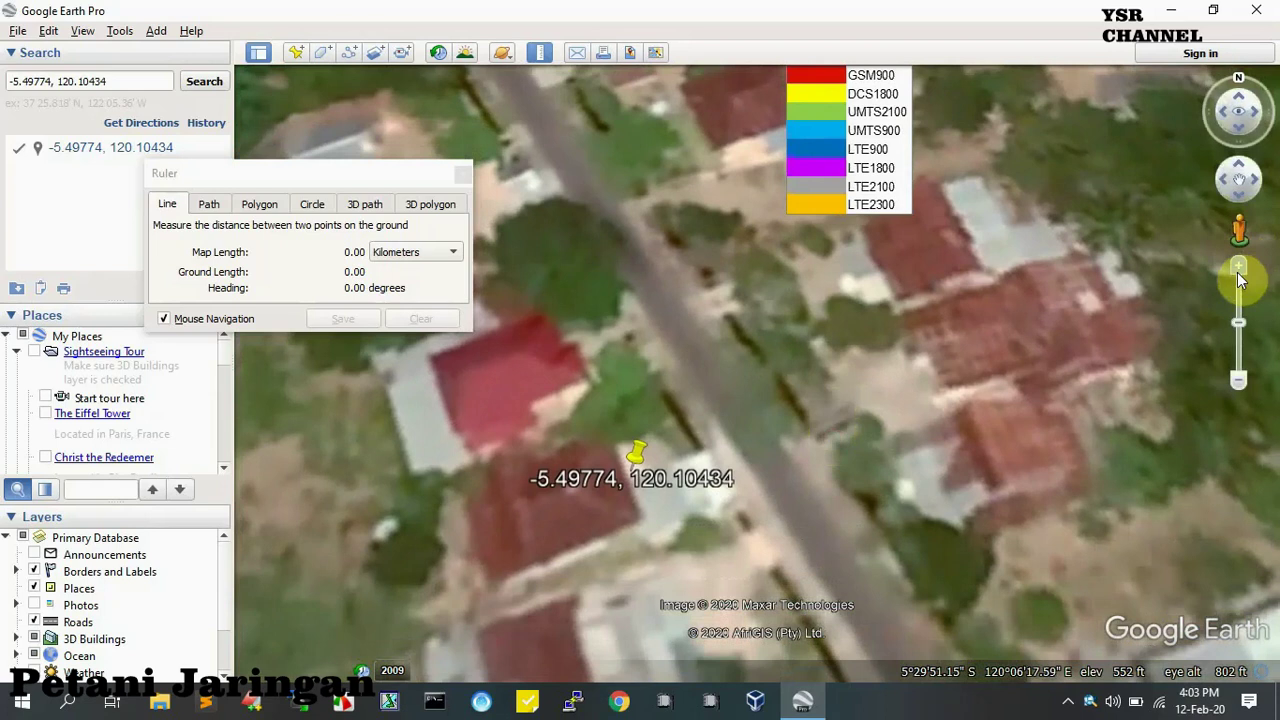
drag(1240, 280, 1238, 272)
drag(880, 429, 1001, 234)
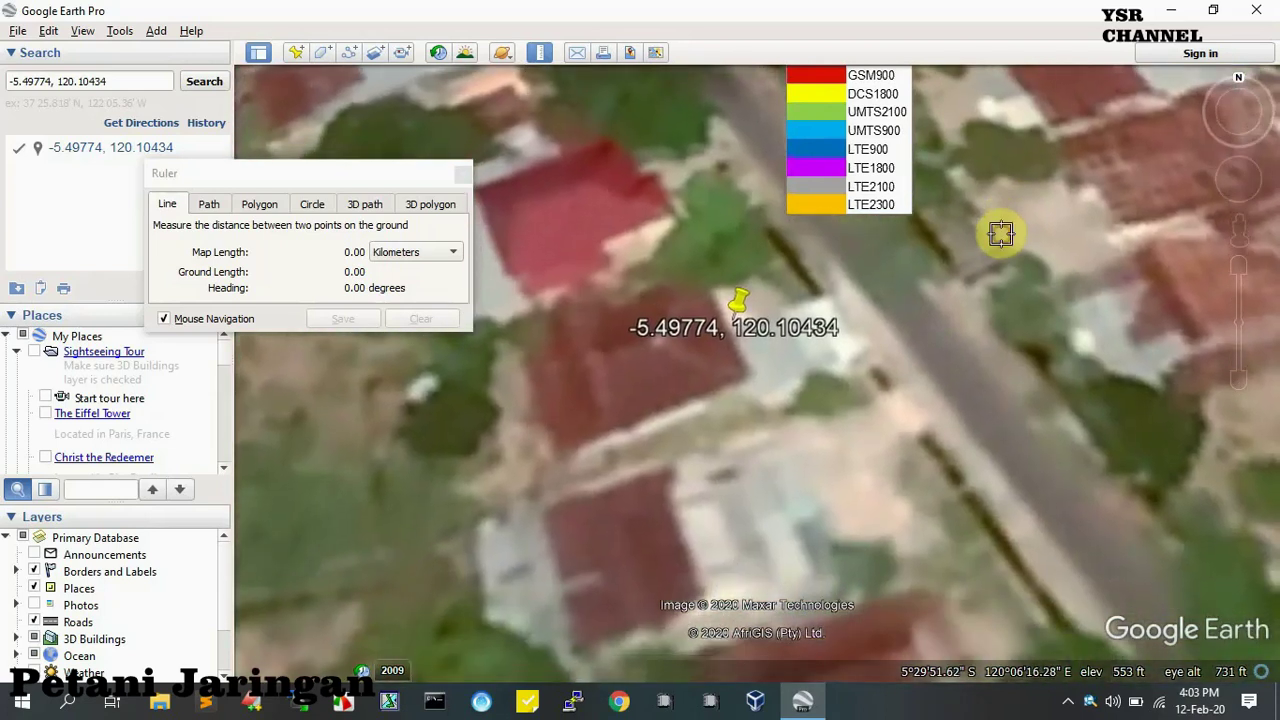
drag(1238, 268, 1238, 268)
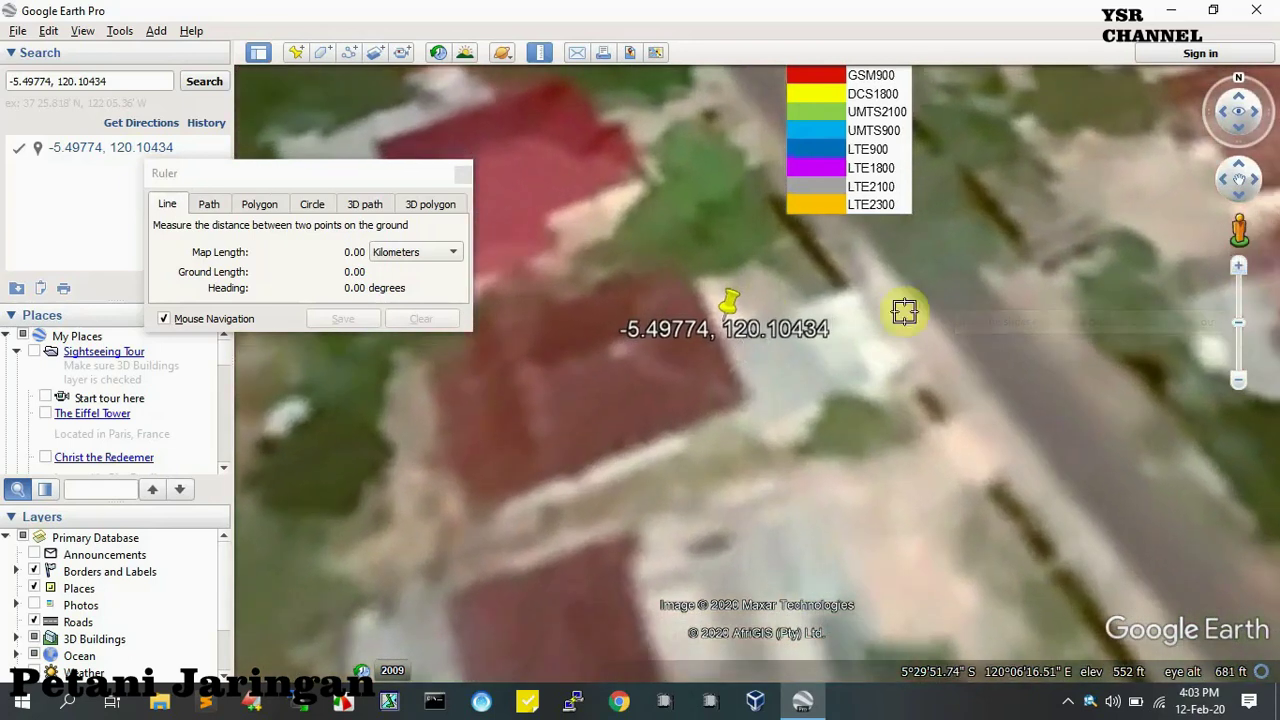
click(723, 320)
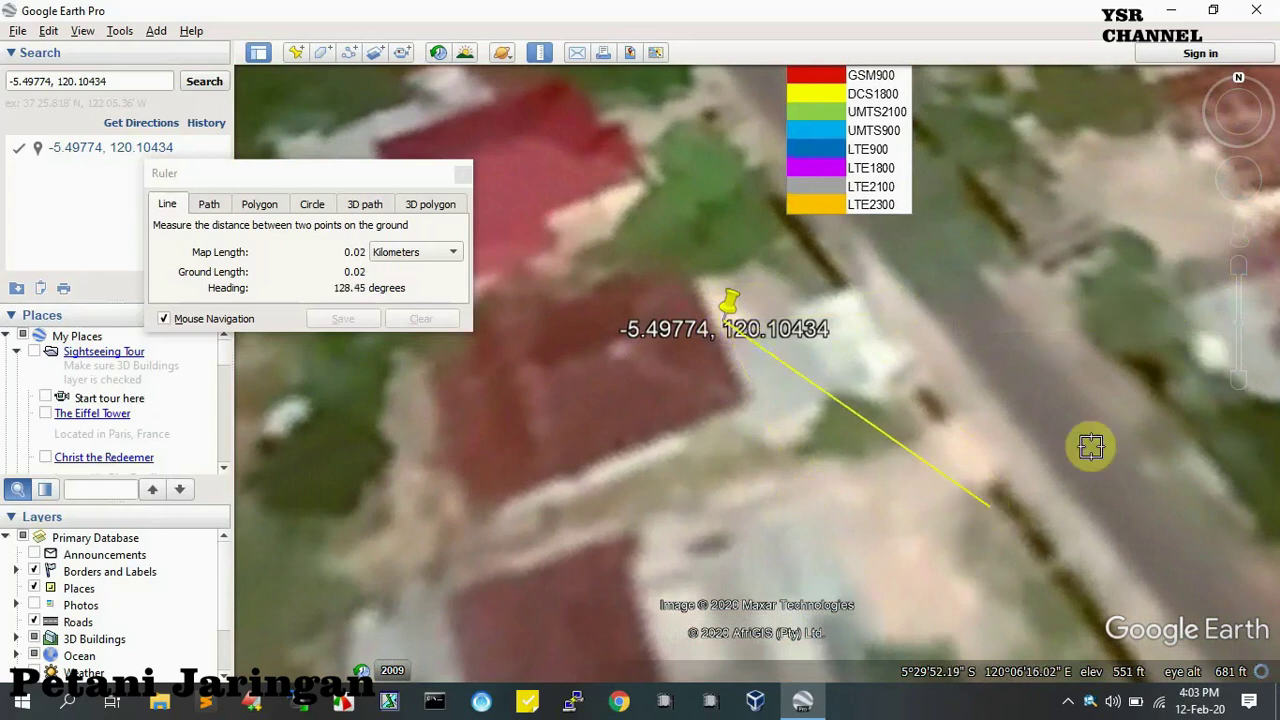
End the ruler line at the center point of the BLK027 site, where its sector wedges meet southeast of the searched pin
drag(1238, 380, 1240, 392)
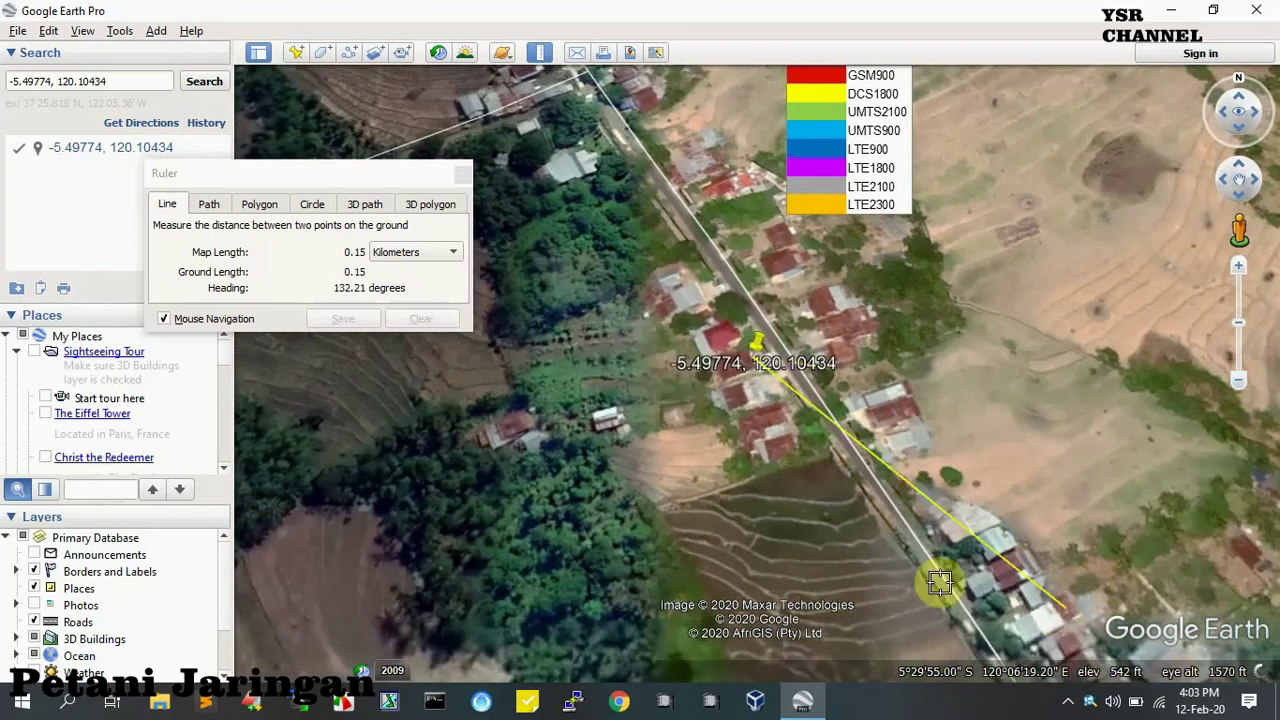
drag(1240, 385, 1239, 376)
drag(920, 507, 753, 266)
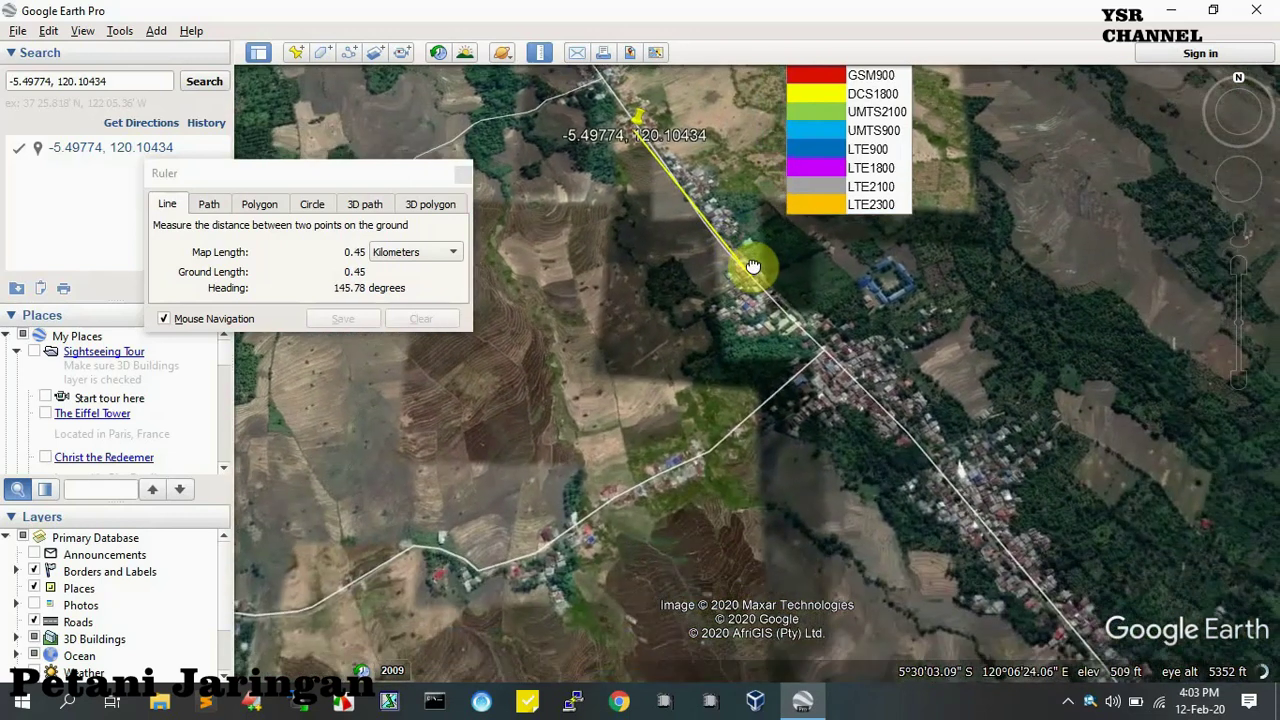
click(1238, 378)
drag(1238, 378, 1237, 380)
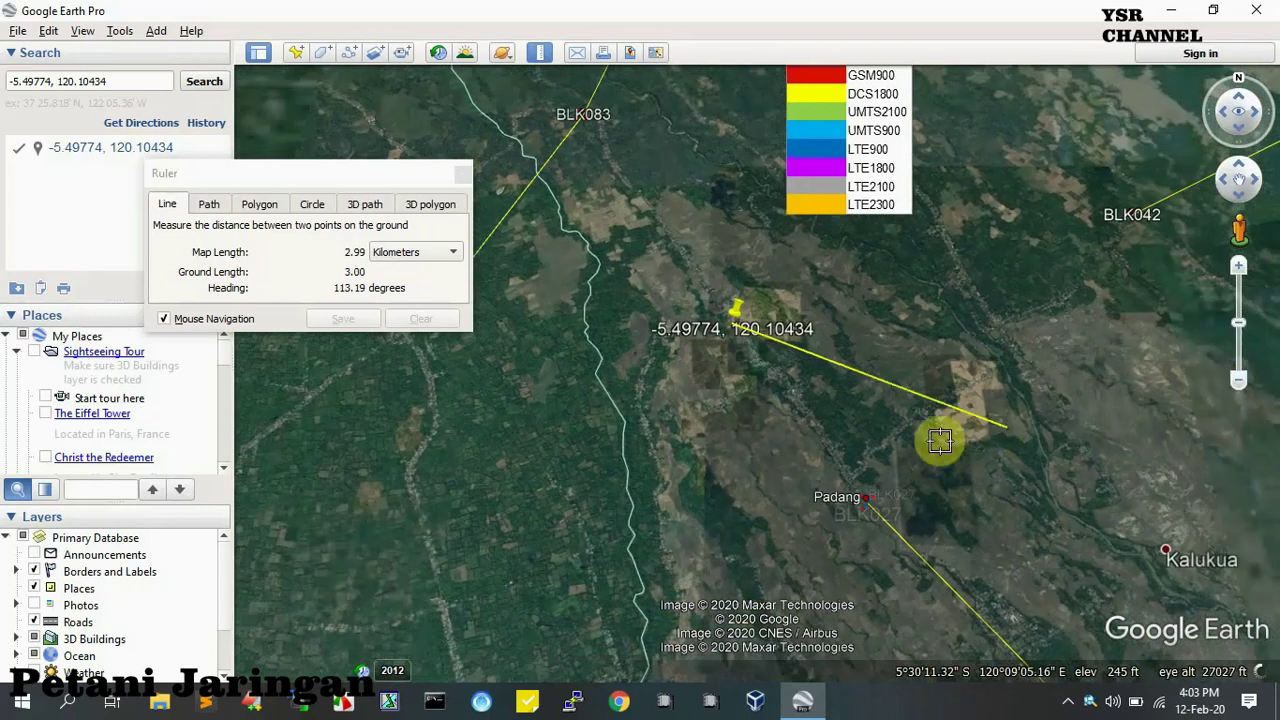
drag(941, 552, 714, 318)
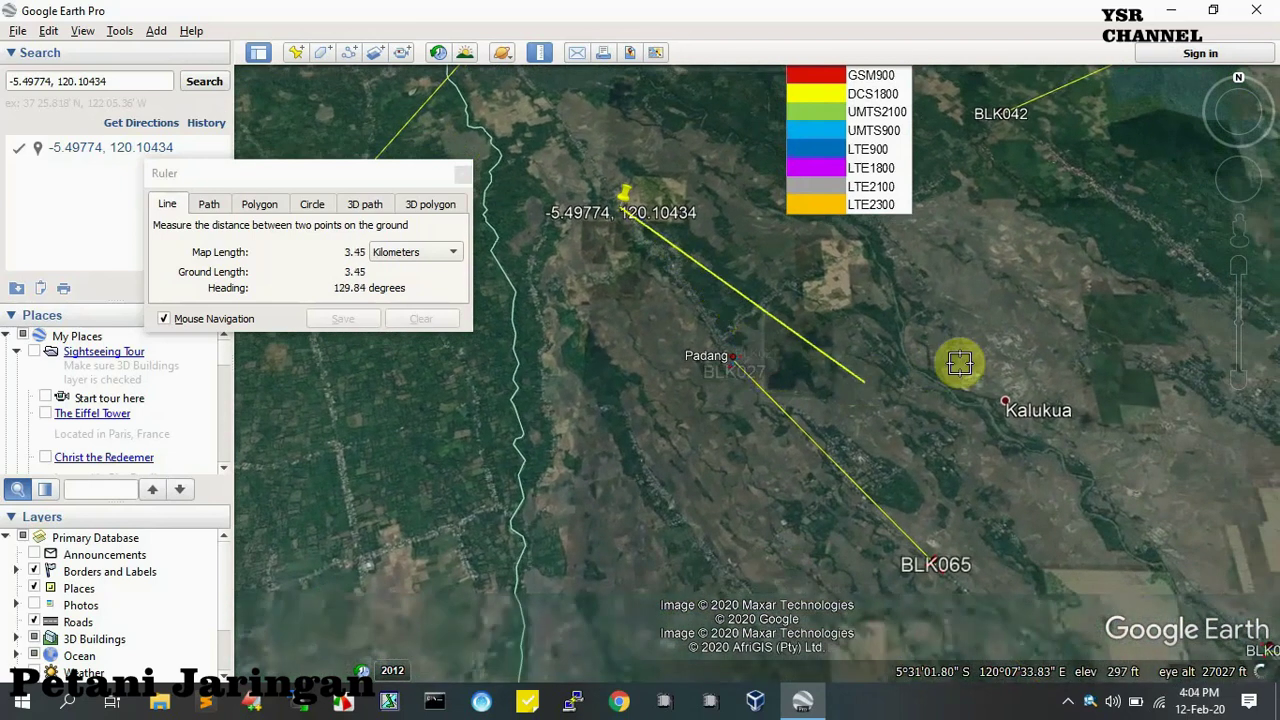
drag(1237, 270, 1237, 270)
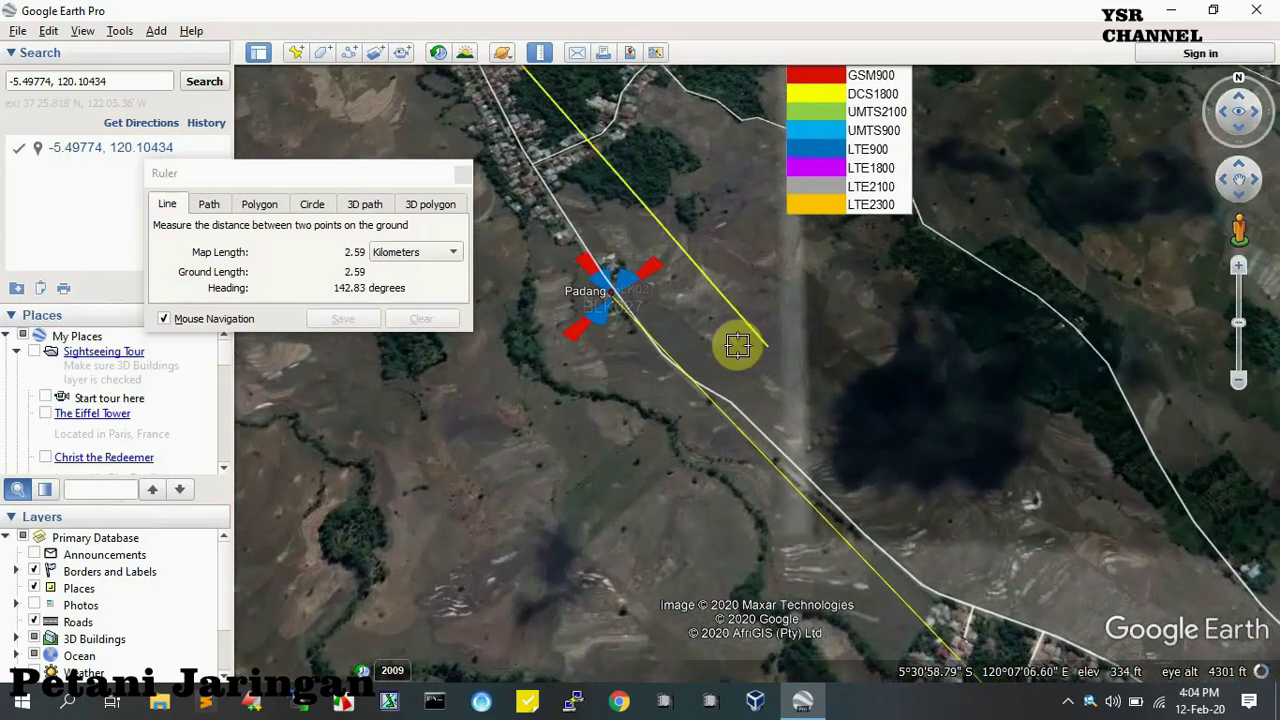
drag(835, 433, 968, 594)
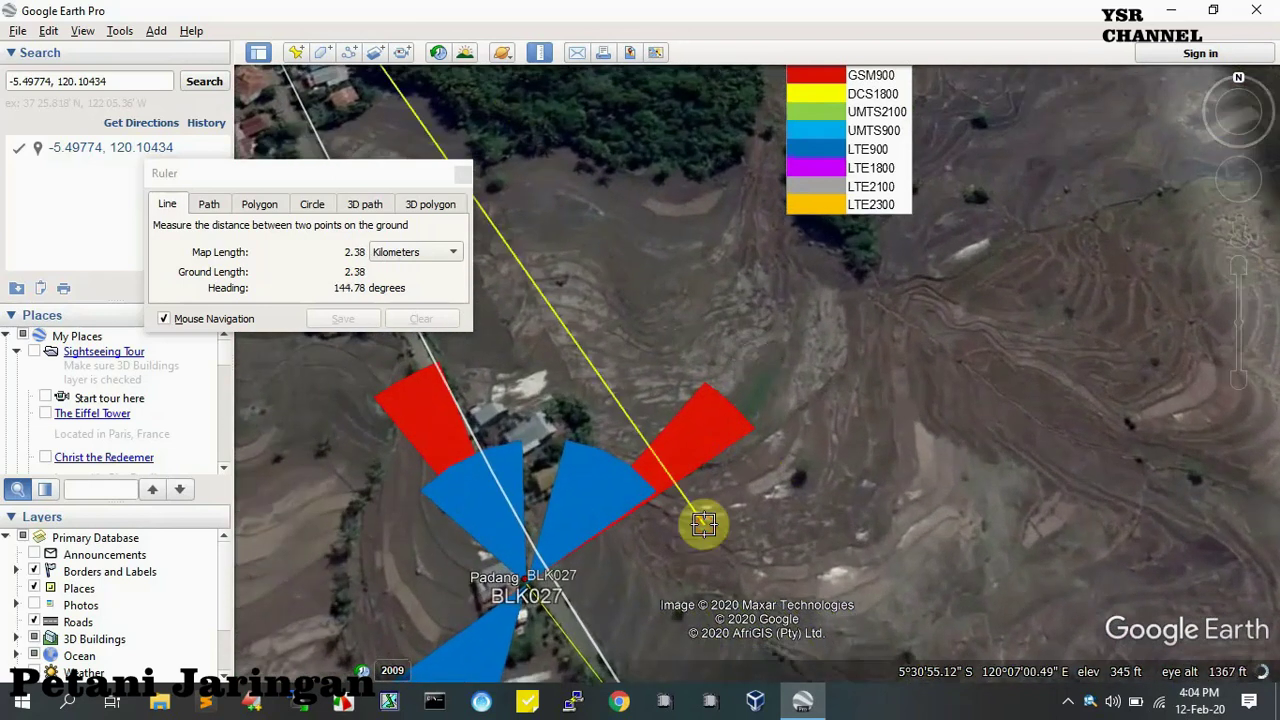
drag(704, 523, 943, 406)
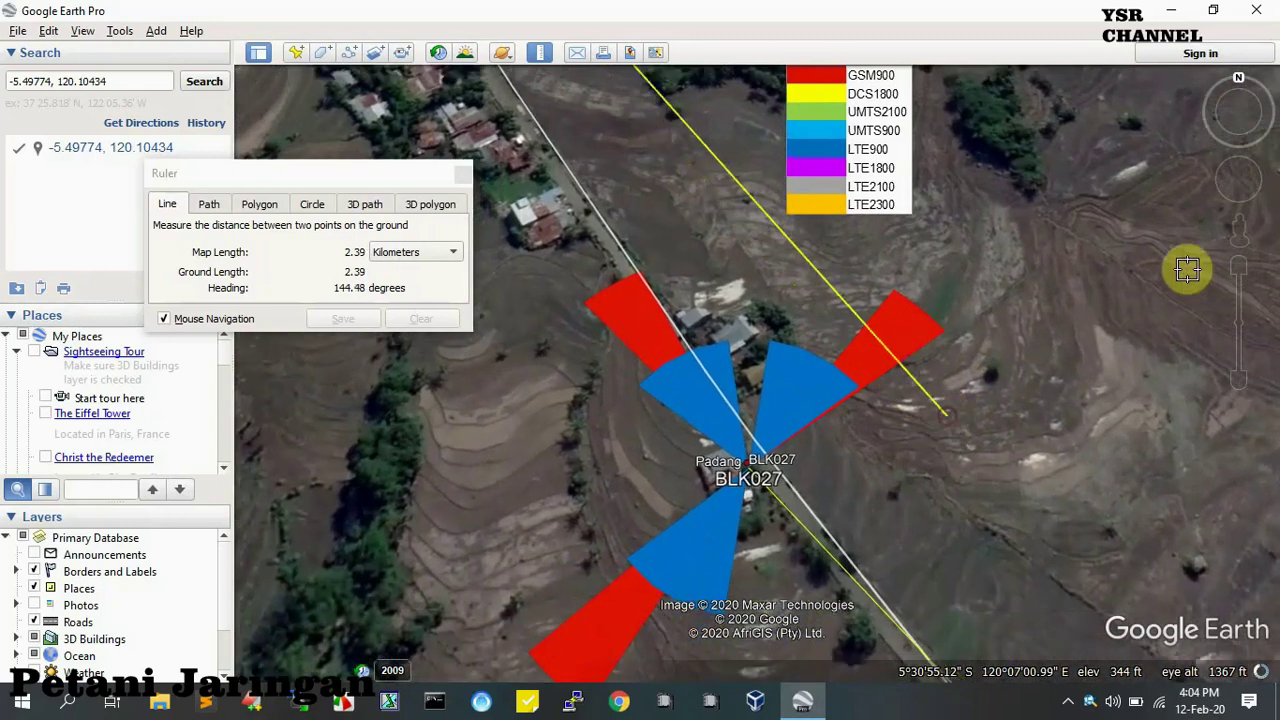
drag(1243, 275, 1240, 268)
scroll(751, 357, up, 3)
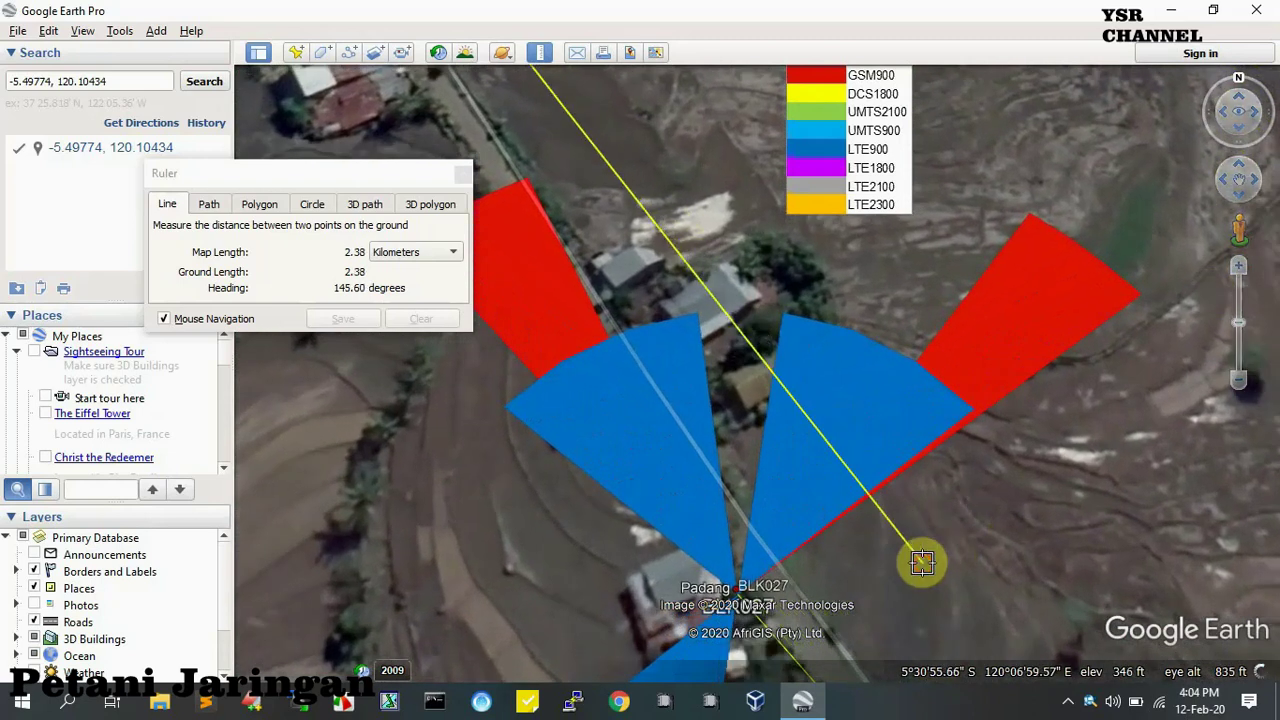
drag(930, 467, 914, 406)
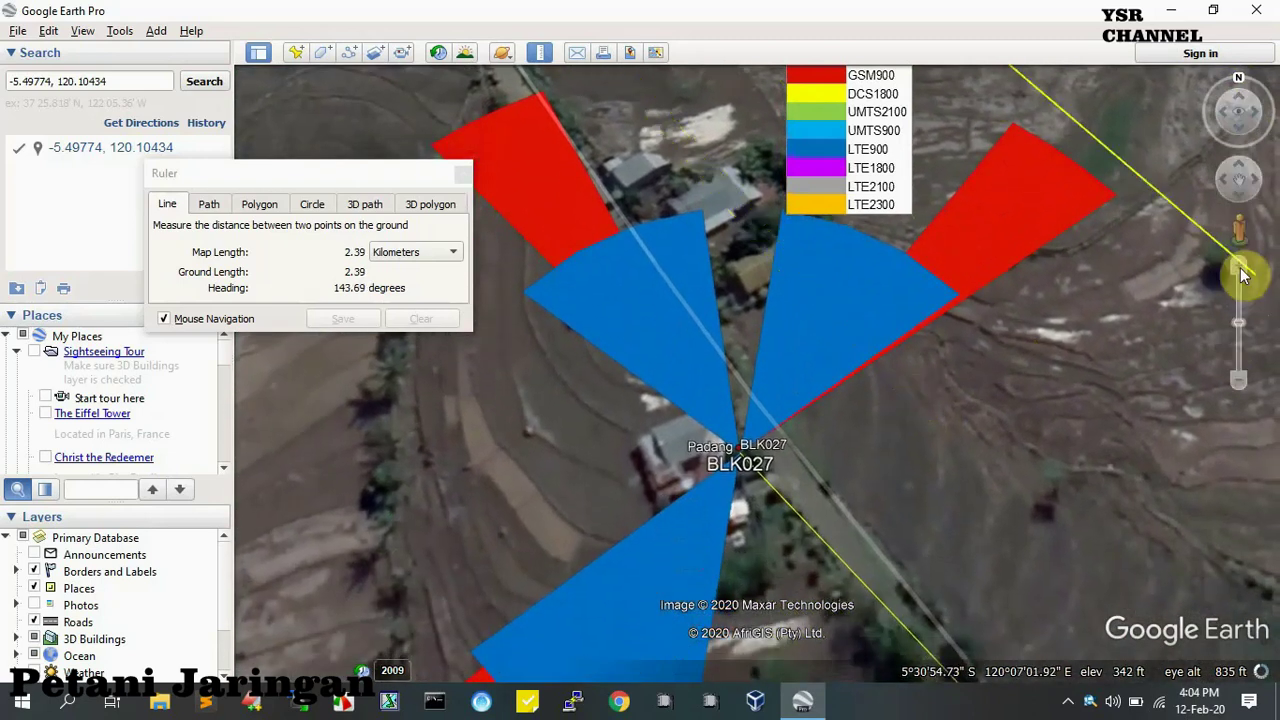
scroll(756, 357, up, 2)
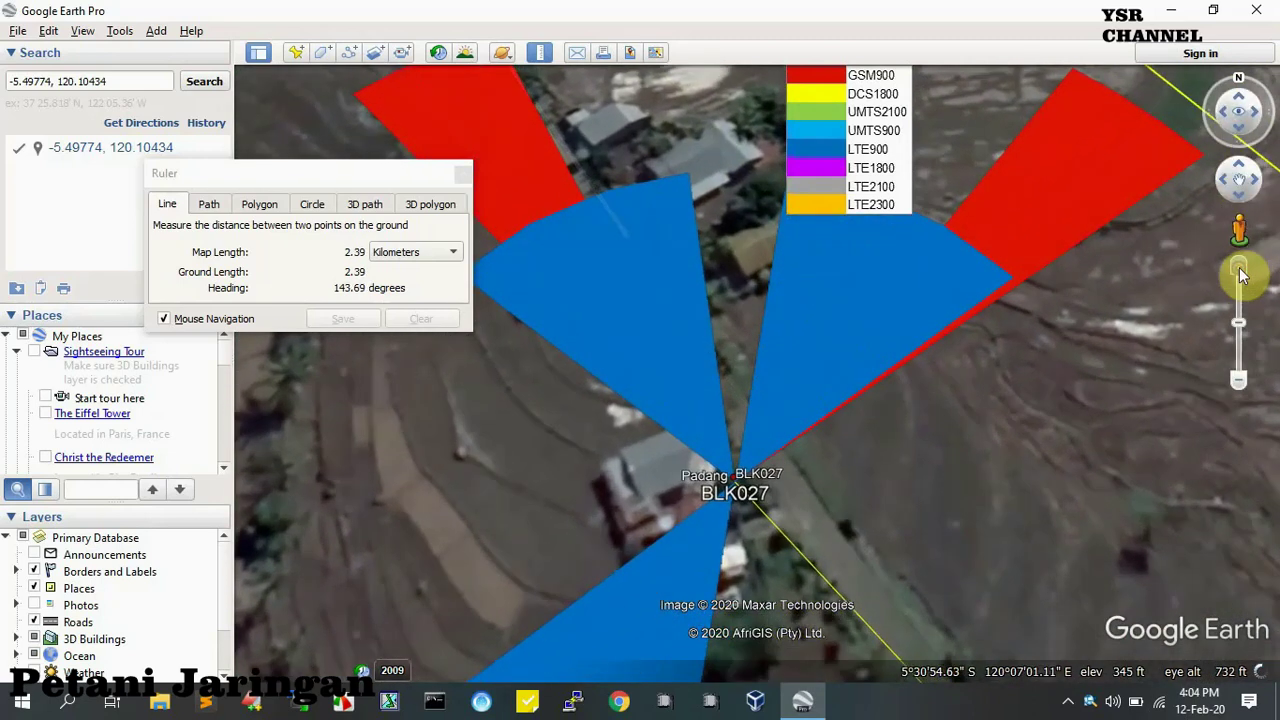
scroll(756, 357, up, 2)
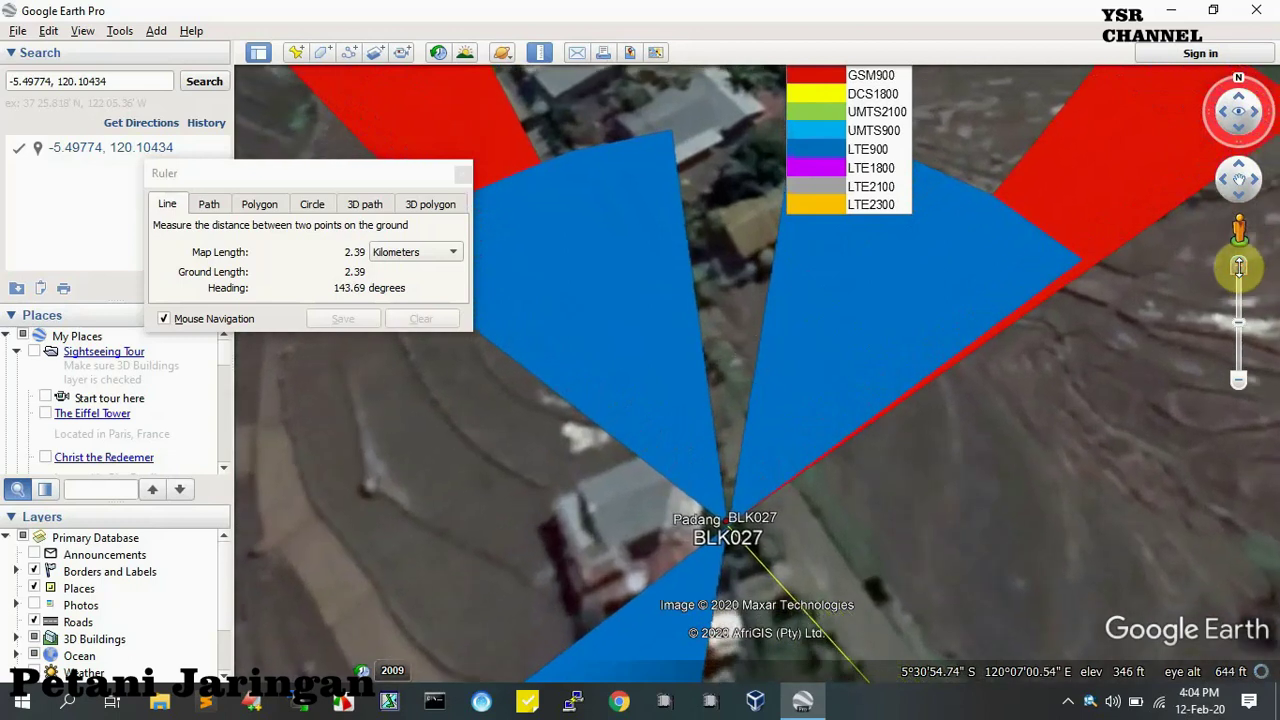
scroll(756, 352, up, 2)
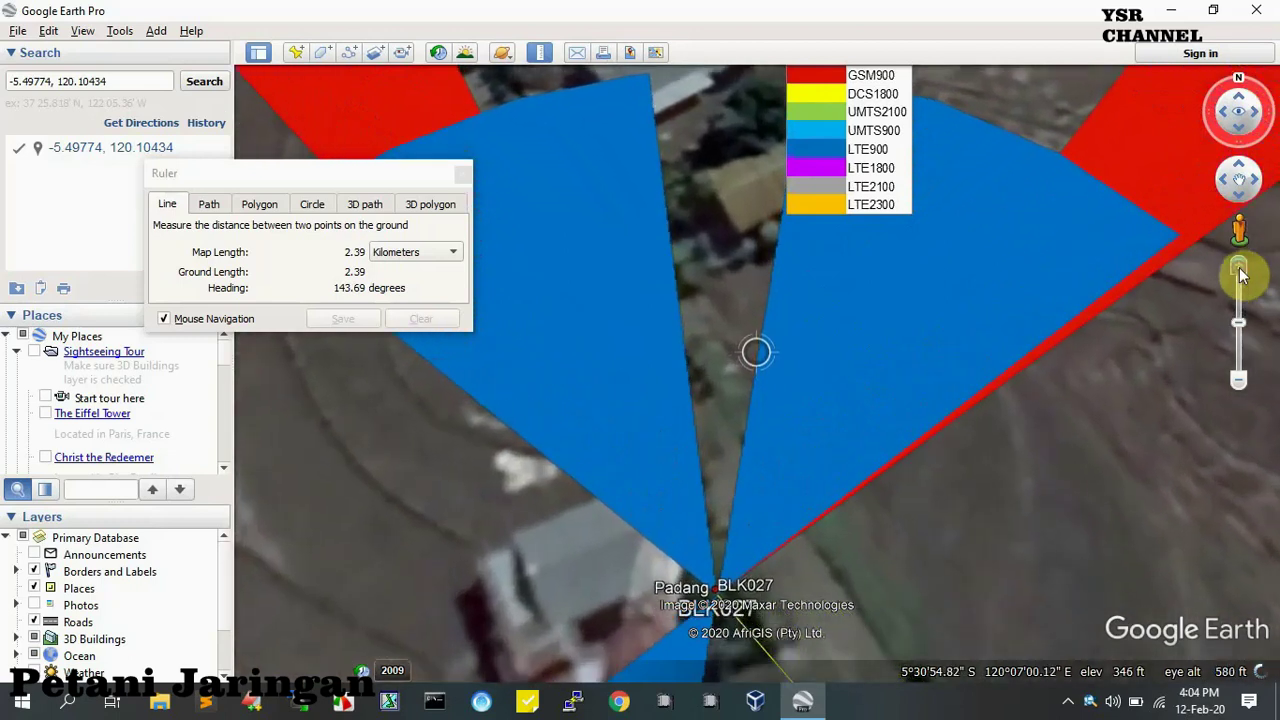
drag(994, 500, 1014, 343)
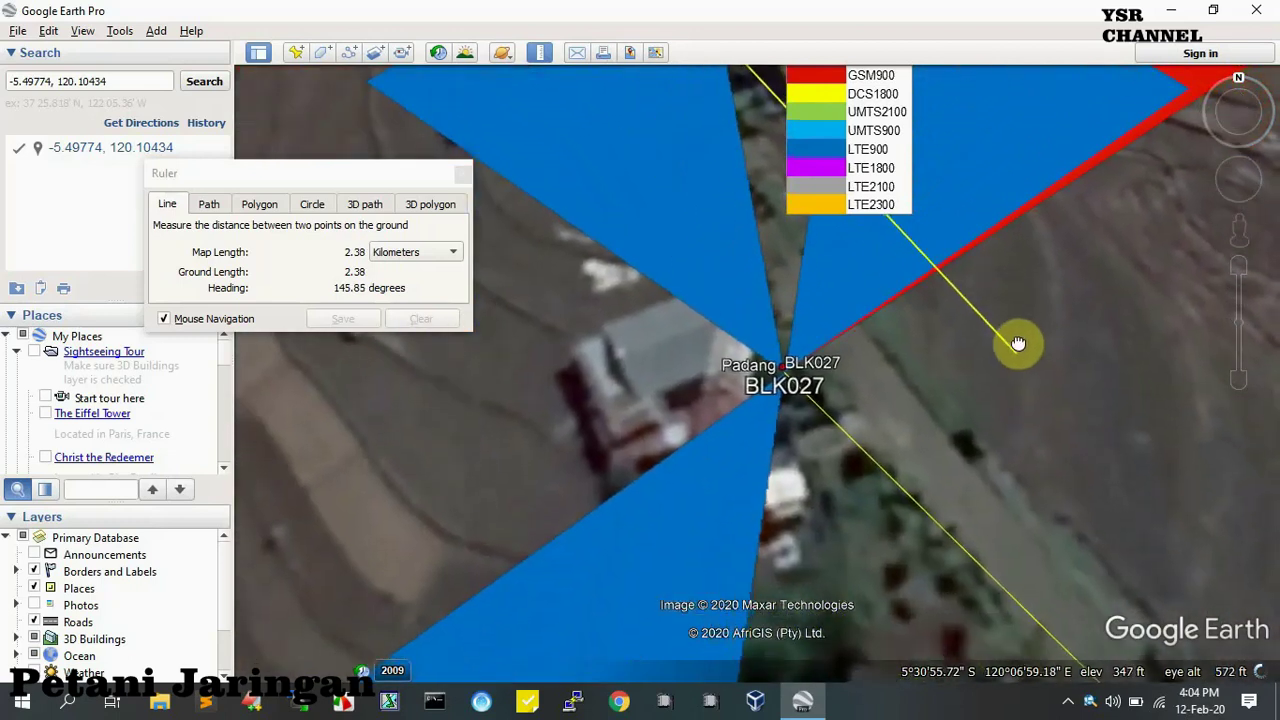
drag(1243, 272, 1241, 264)
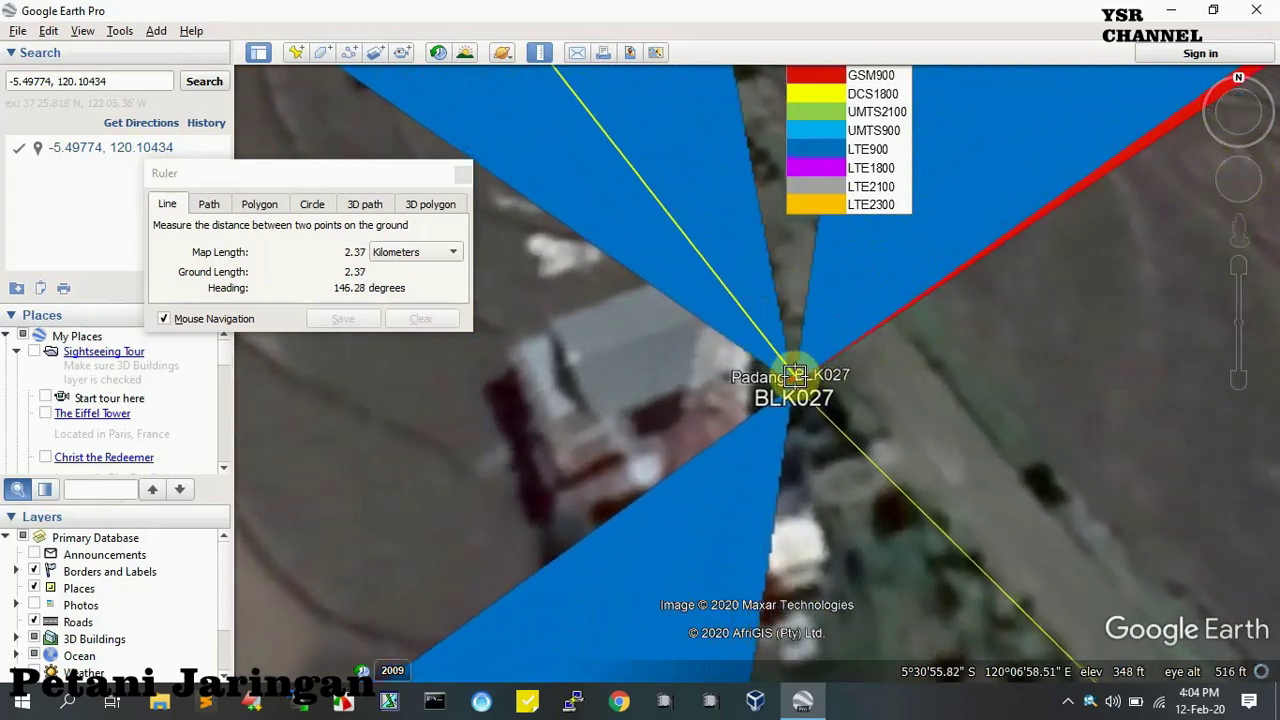
click(794, 376)
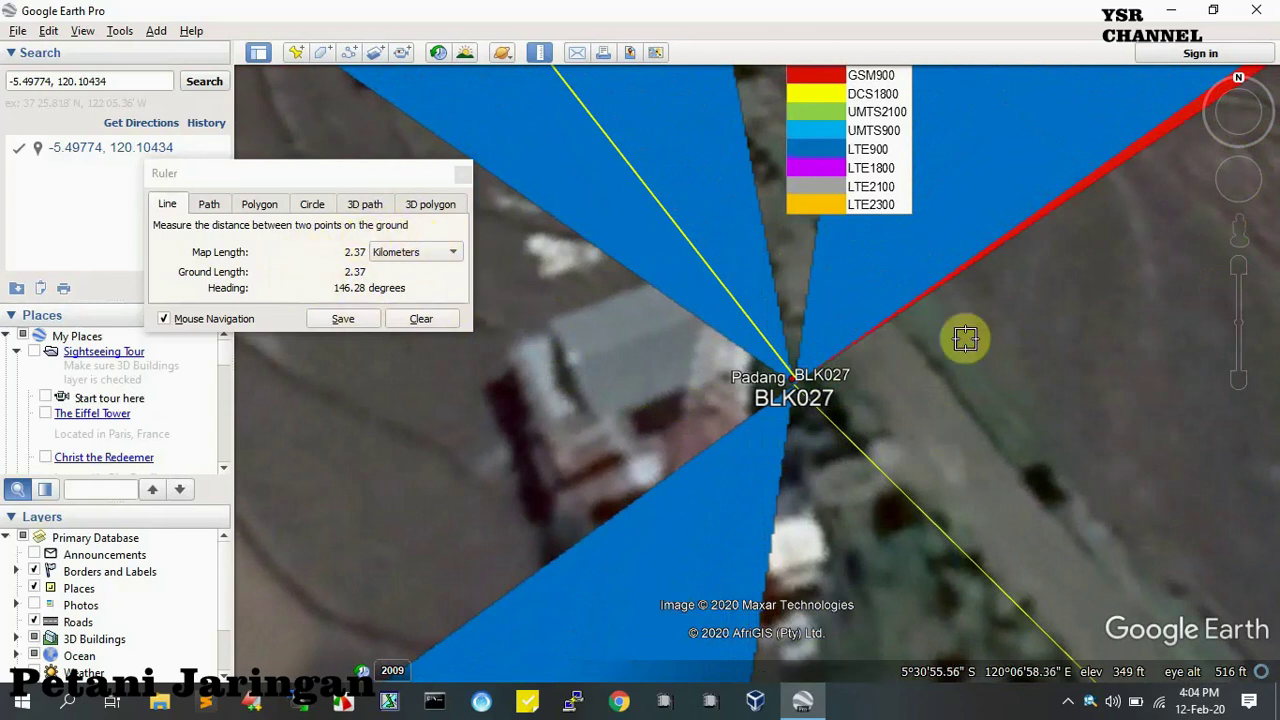
Review the complete ruler line from the -5.49774, 120.10434 pin to BLK027 together with its measured length
drag(1238, 388, 1238, 380)
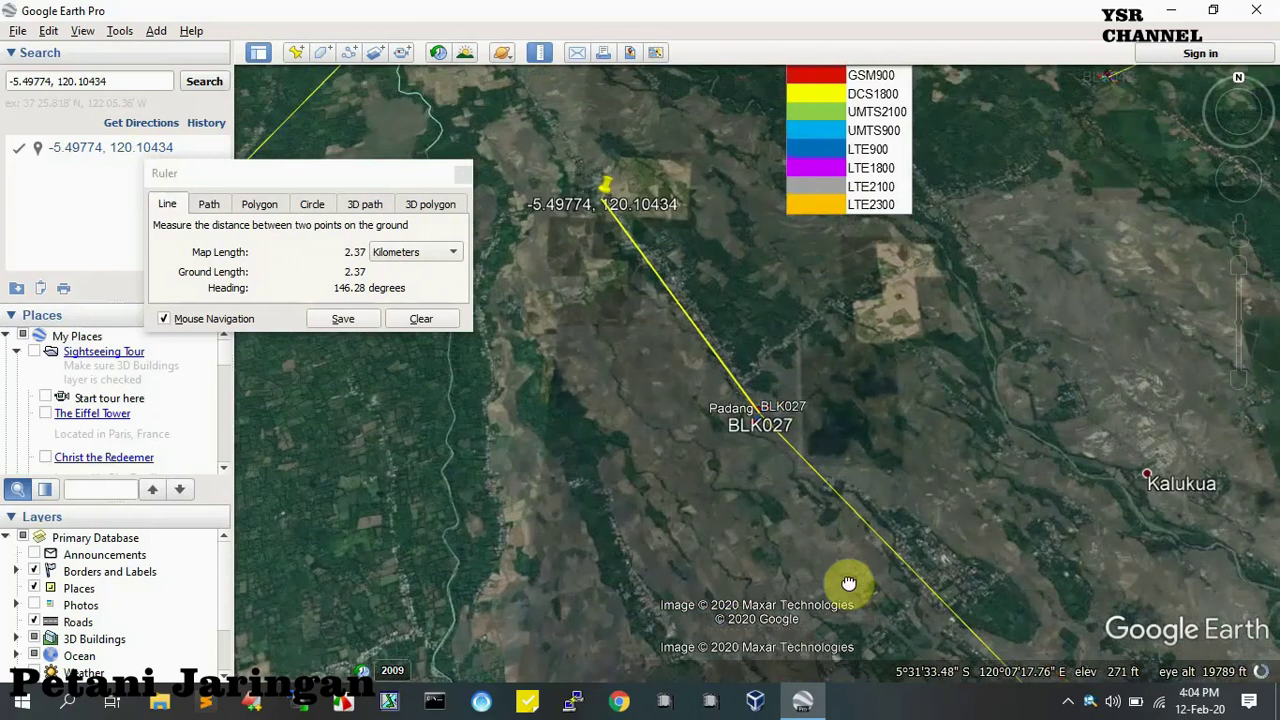
drag(848, 583, 868, 708)
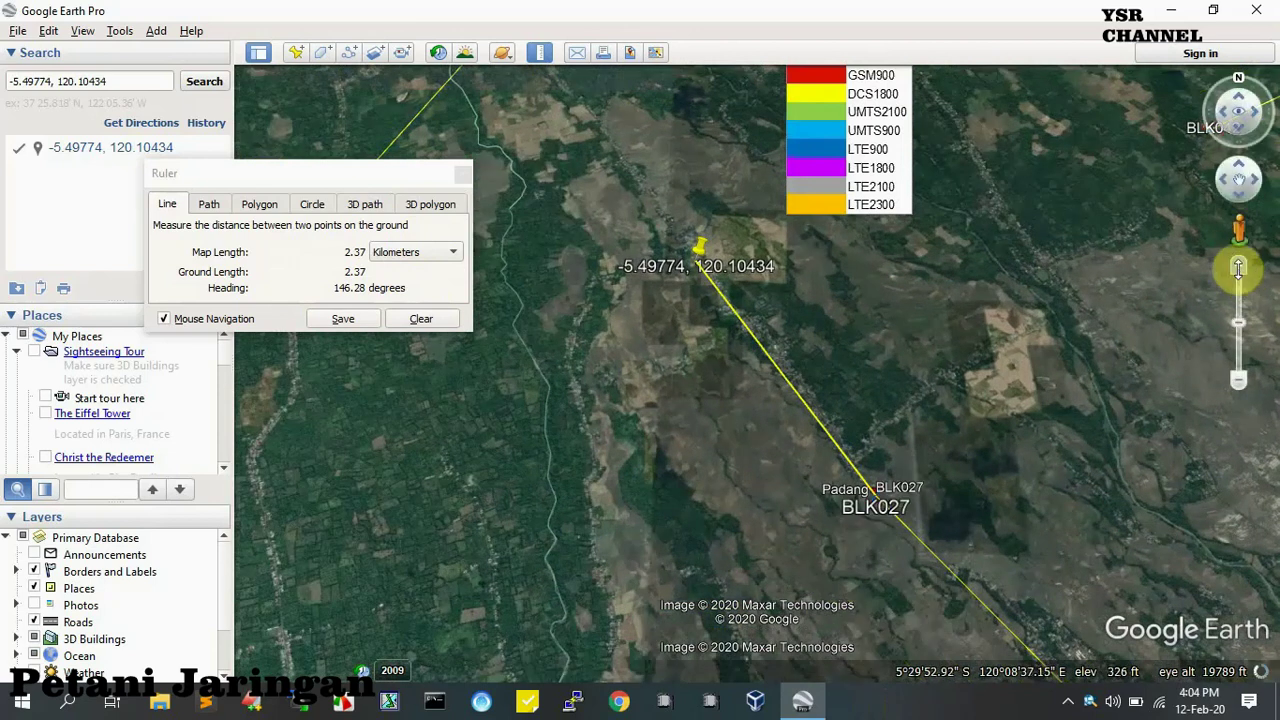
click(1238, 274)
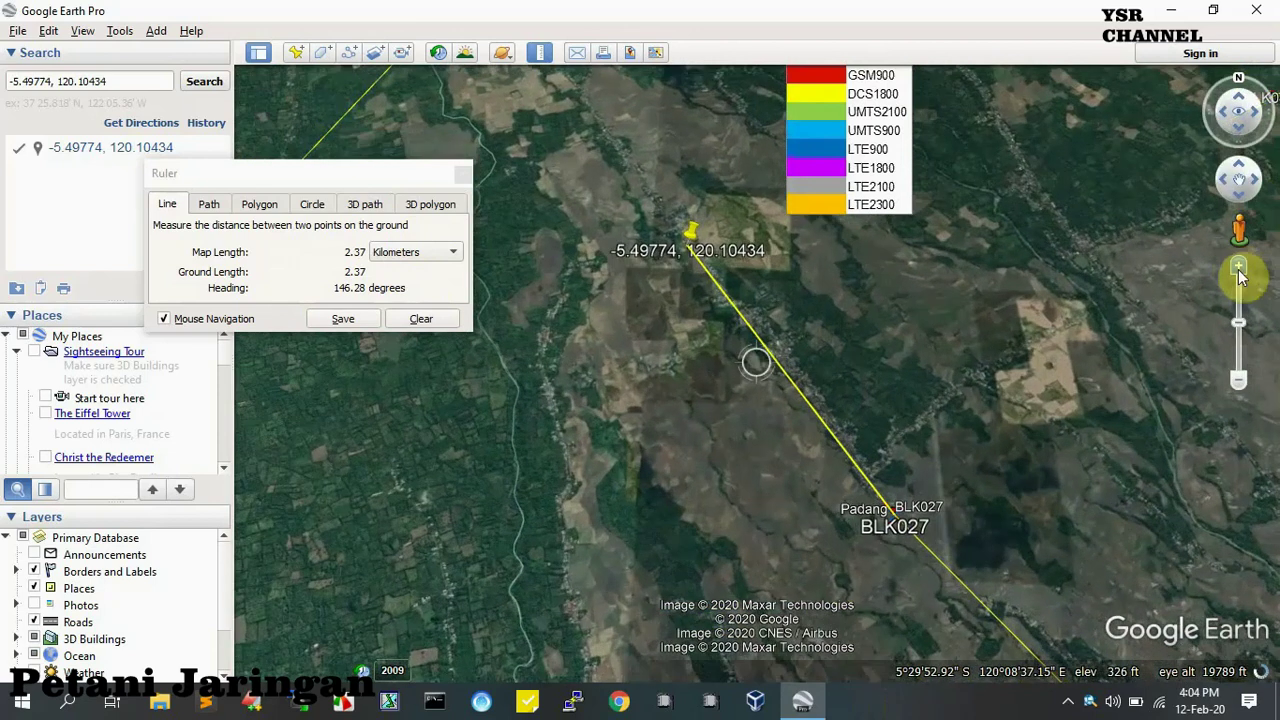